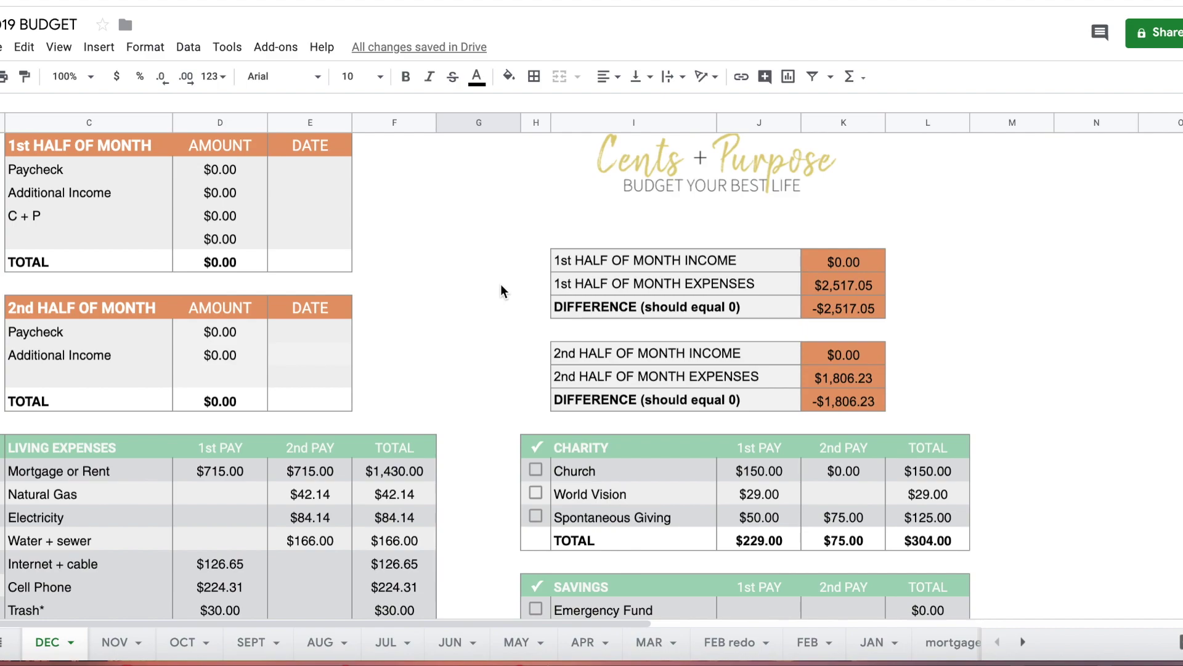
- Enter the December paychecks: $2,000 for the first half and $2,200 for the second
{"action": "scroll", "coordinate": [508, 286], "scroll_direction": "up", "scroll_amount": 1}
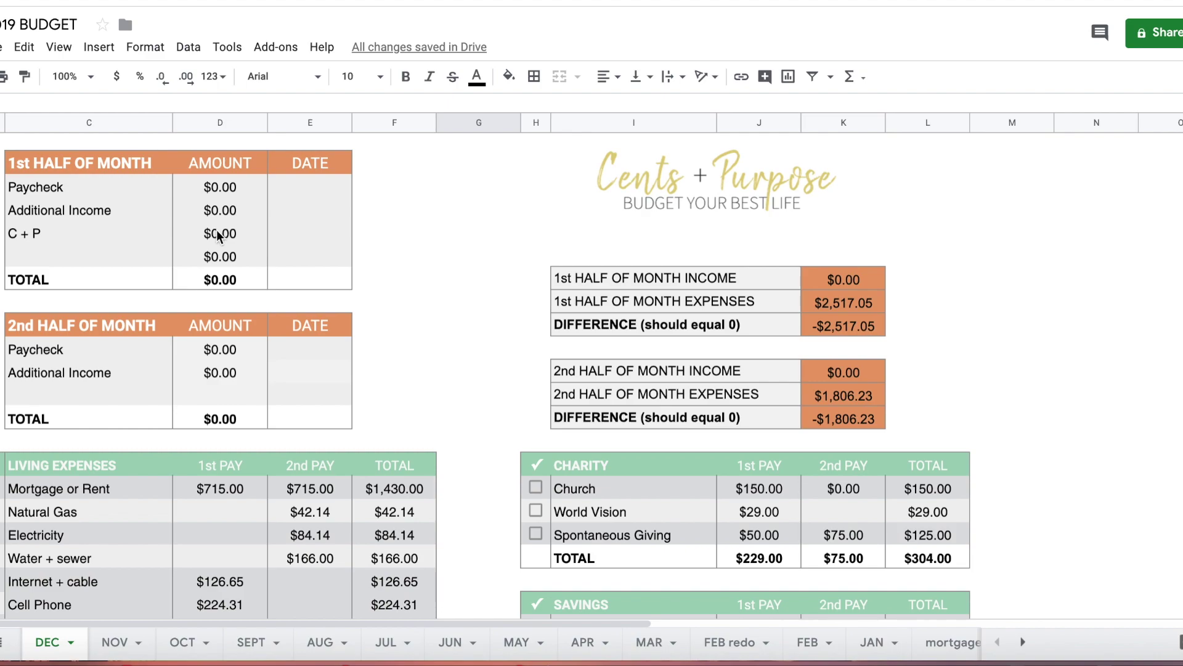
{"action": "left_click", "coordinate": [233, 190]}
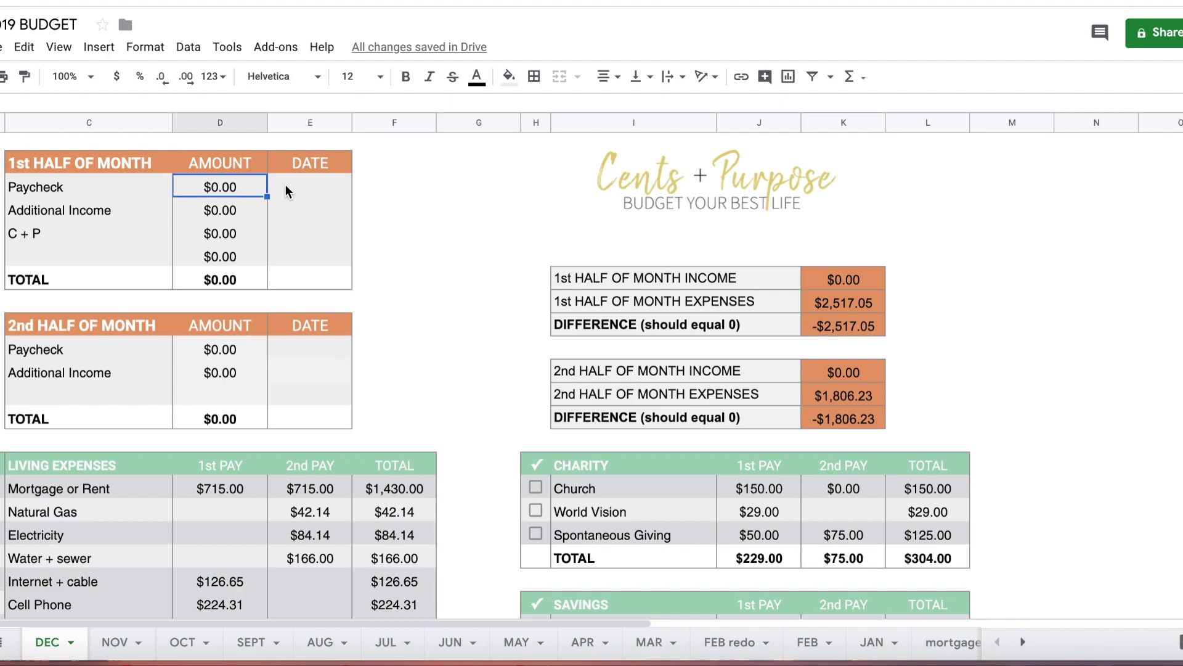
{"action": "type", "text": "2000"}
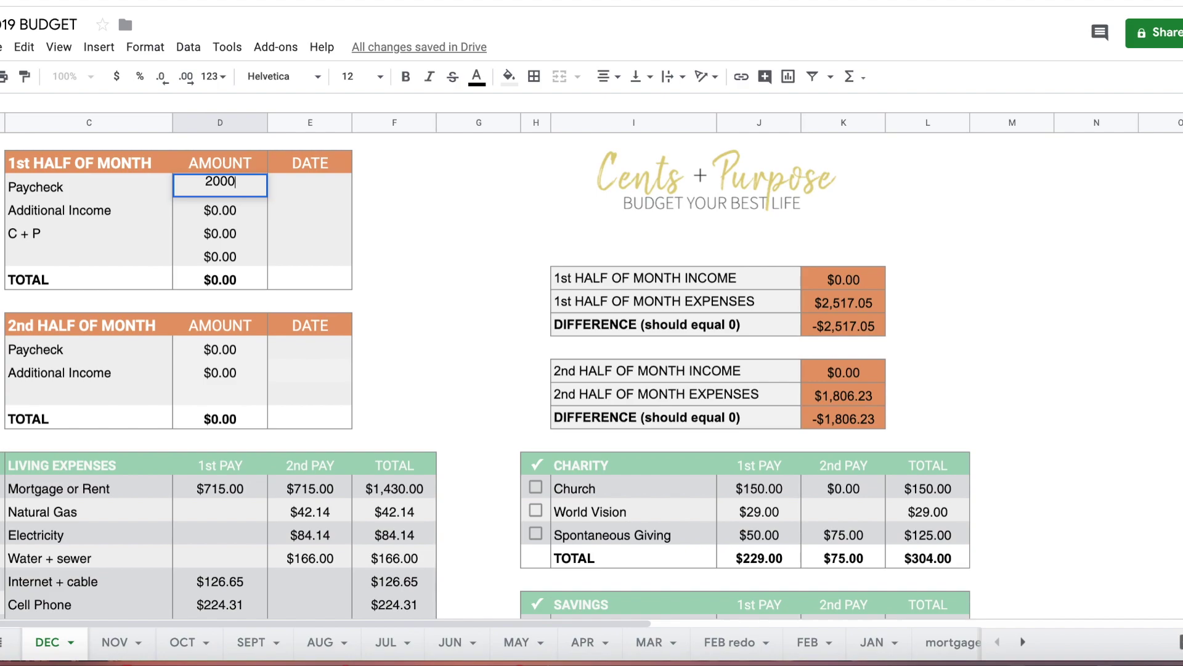
{"action": "key", "text": "Return"}
{"action": "left_click", "coordinate": [233, 355]}
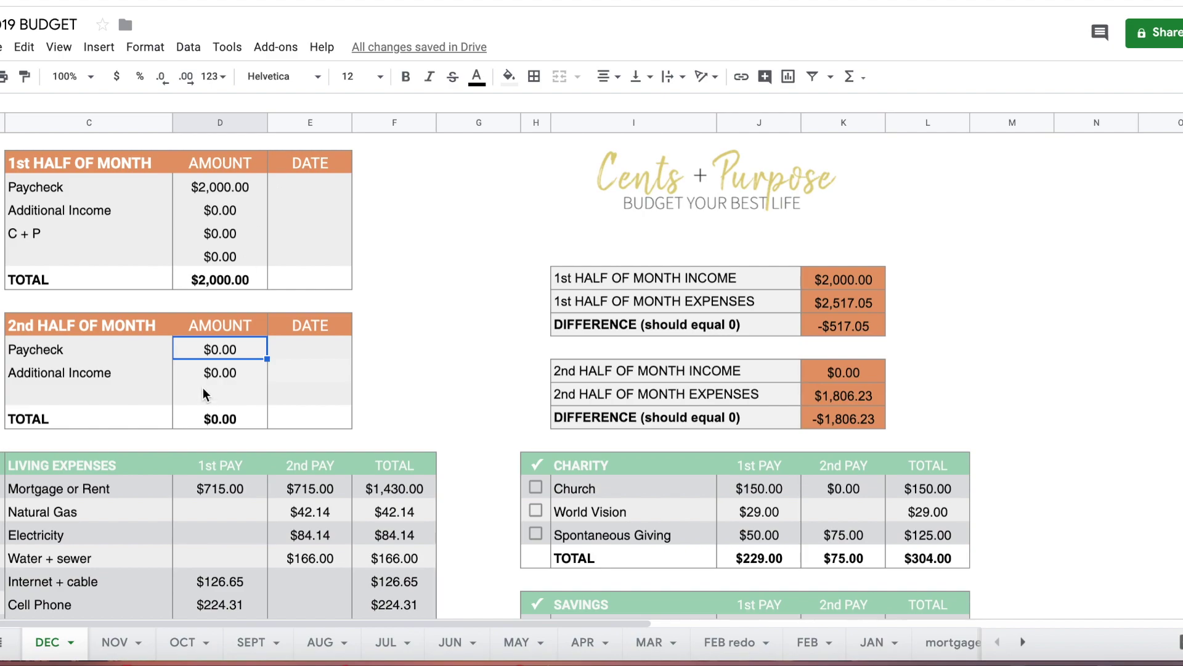
{"action": "type", "text": "2200"}
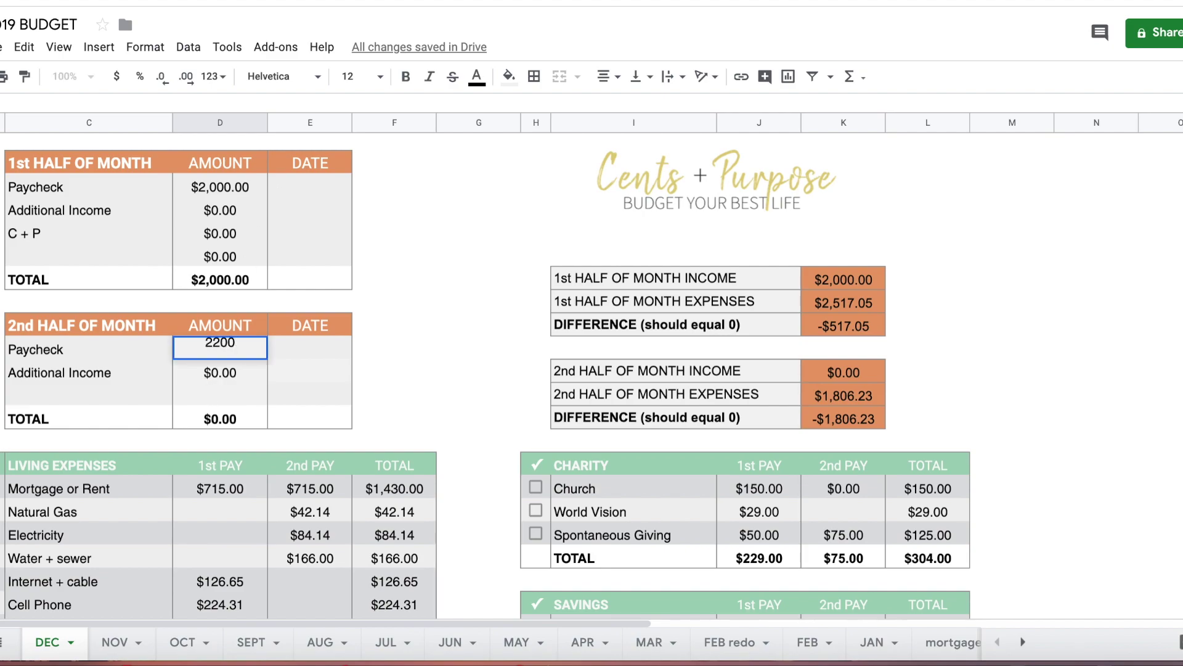
{"action": "key", "text": "Return"}
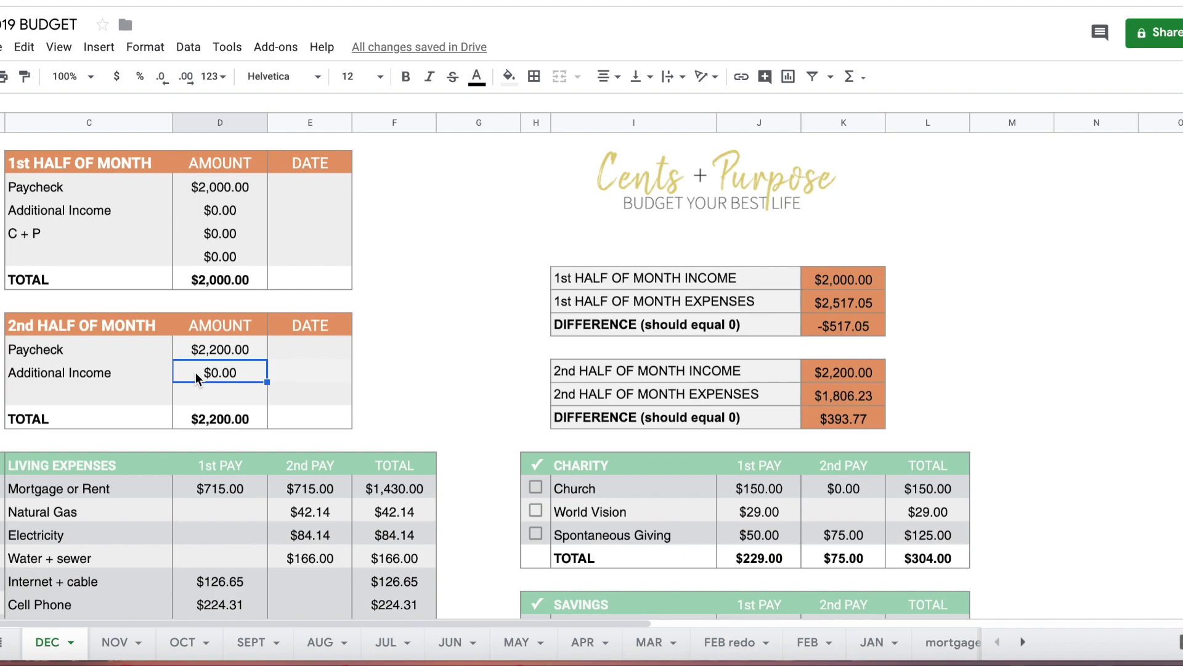
- Set the C + P income amount to $100
{"action": "left_click", "coordinate": [216, 236]}
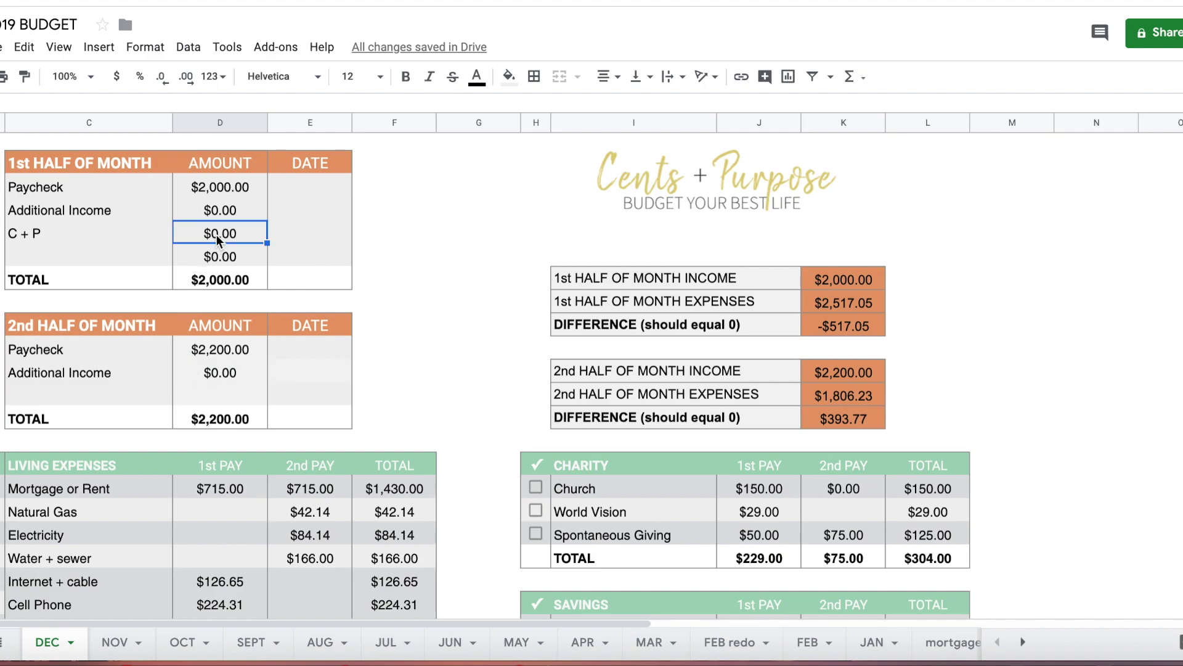
{"action": "type", "text": "100"}
{"action": "key", "text": "Return"}
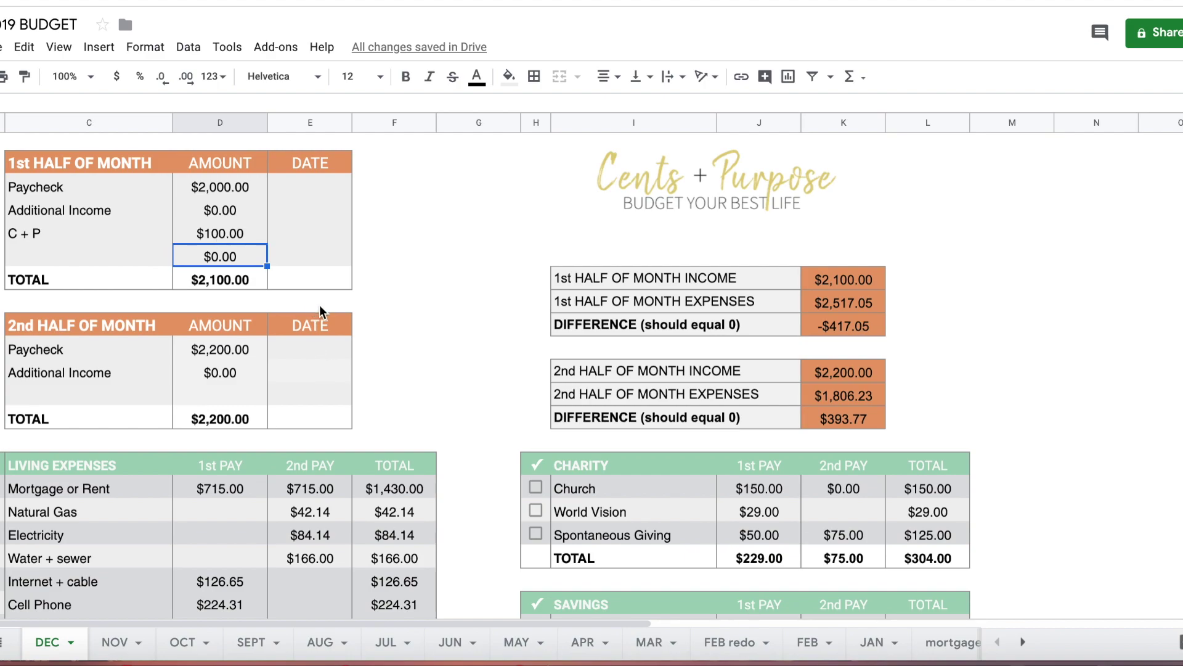
{"action": "scroll", "coordinate": [242, 327], "scroll_direction": "down", "scroll_amount": 1}
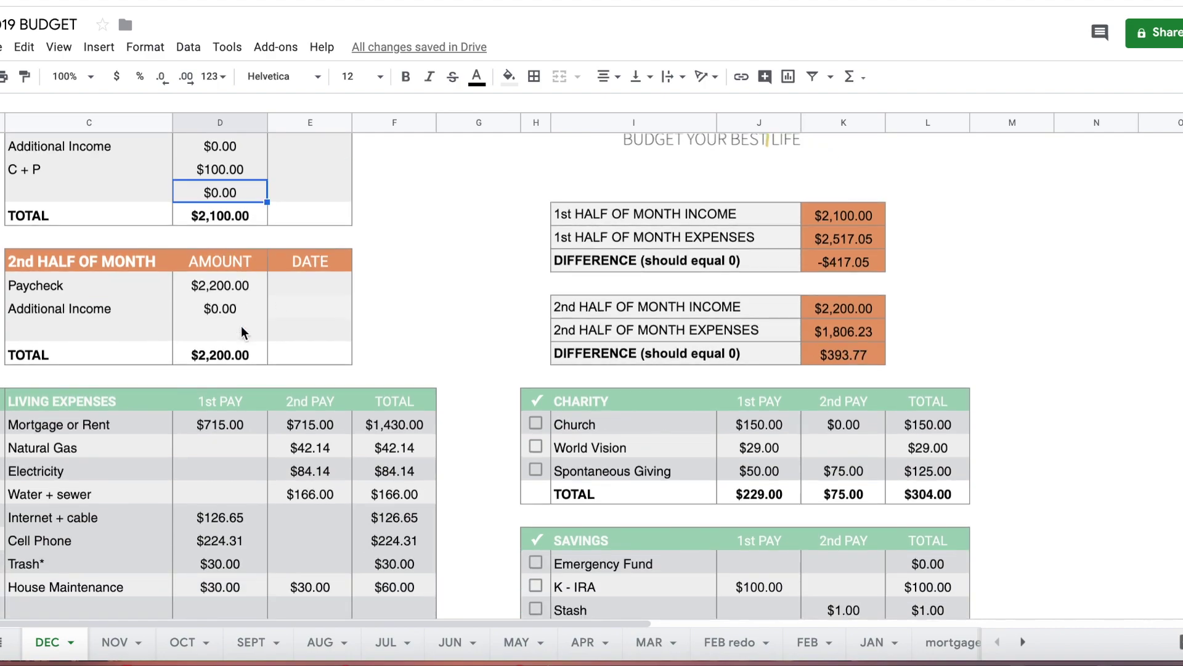
- Check the formula behind the Mortgage or Rent total
{"action": "scroll", "coordinate": [242, 330], "scroll_direction": "down", "scroll_amount": 2}
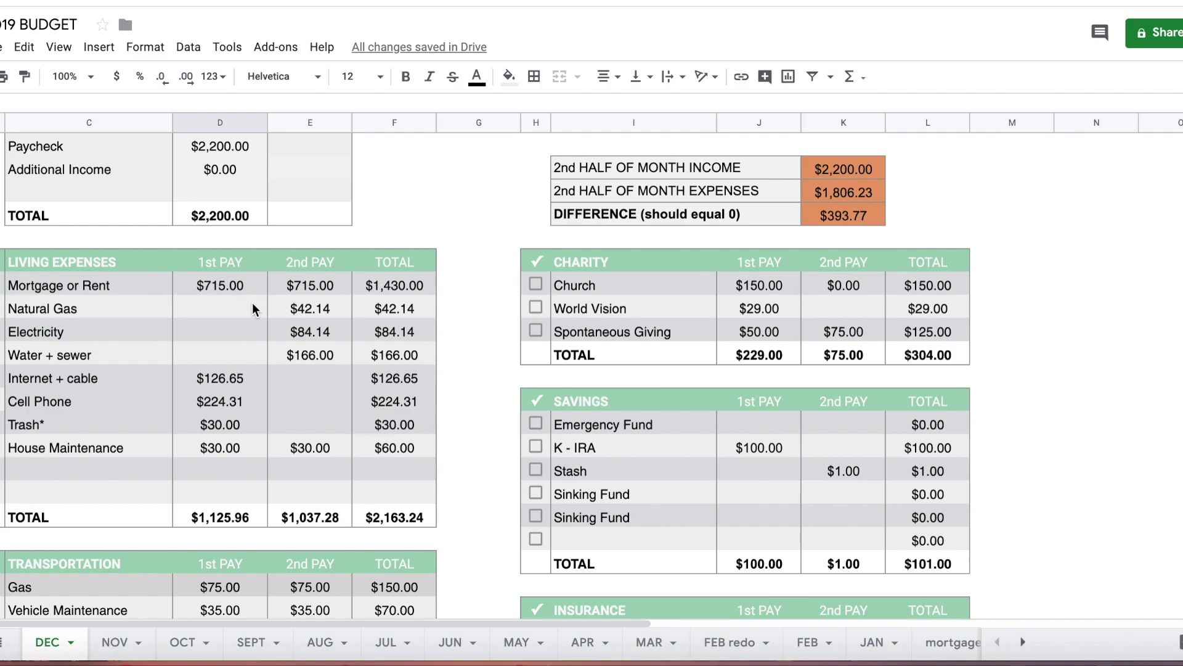
{"action": "left_click", "coordinate": [215, 288]}
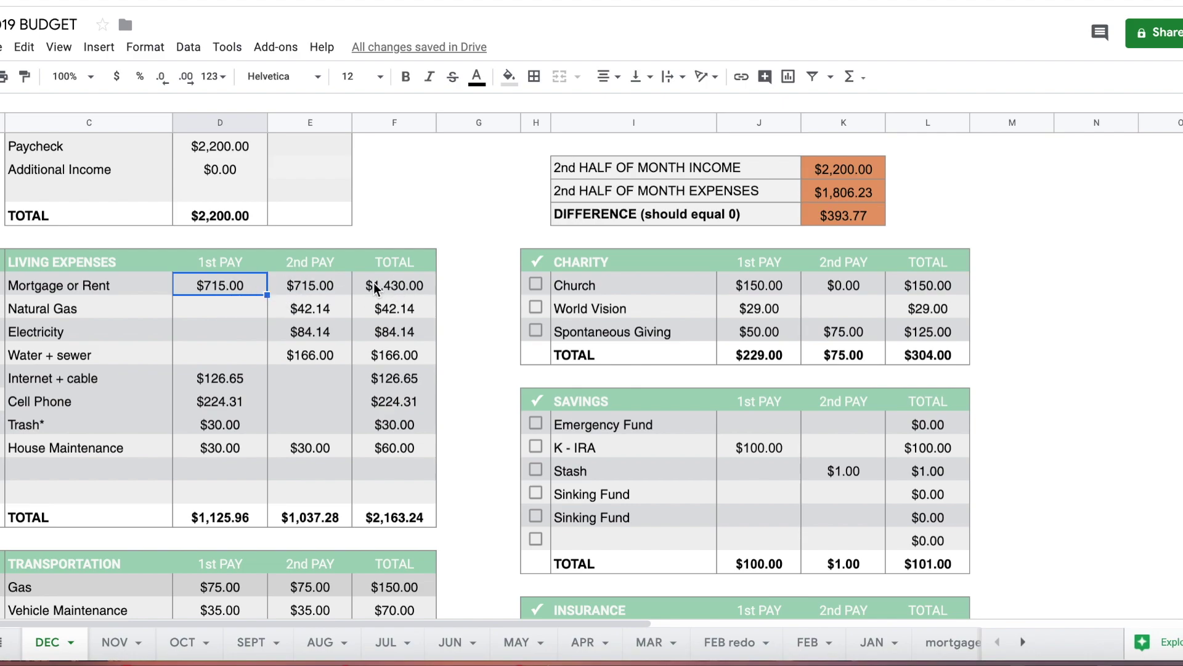
{"action": "left_click", "coordinate": [398, 286]}
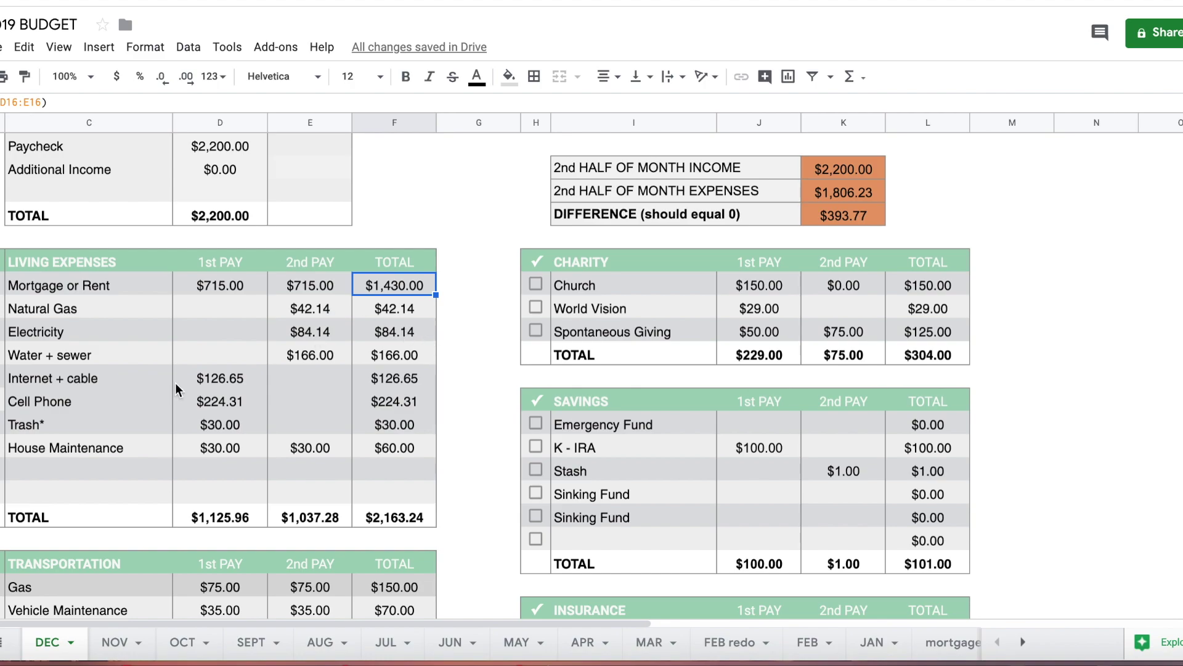
- Change the Cell Phone 1st PAY amount to $185, replacing a first try of 200
{"action": "left_click", "coordinate": [223, 378]}
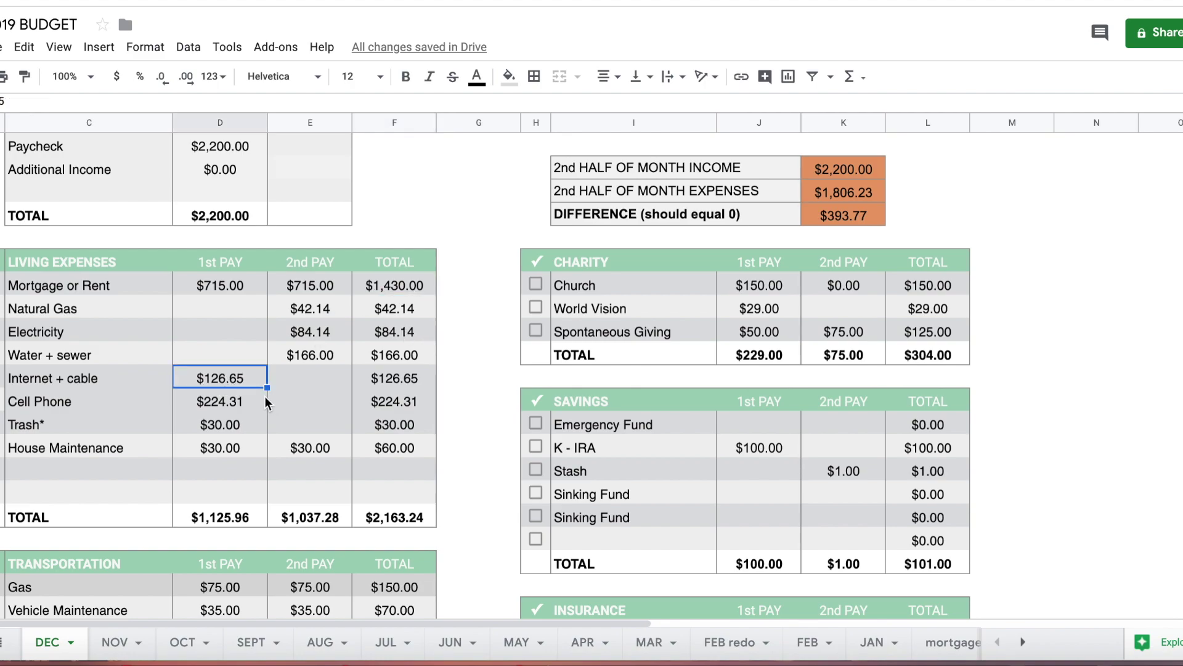
{"action": "left_click", "coordinate": [234, 404]}
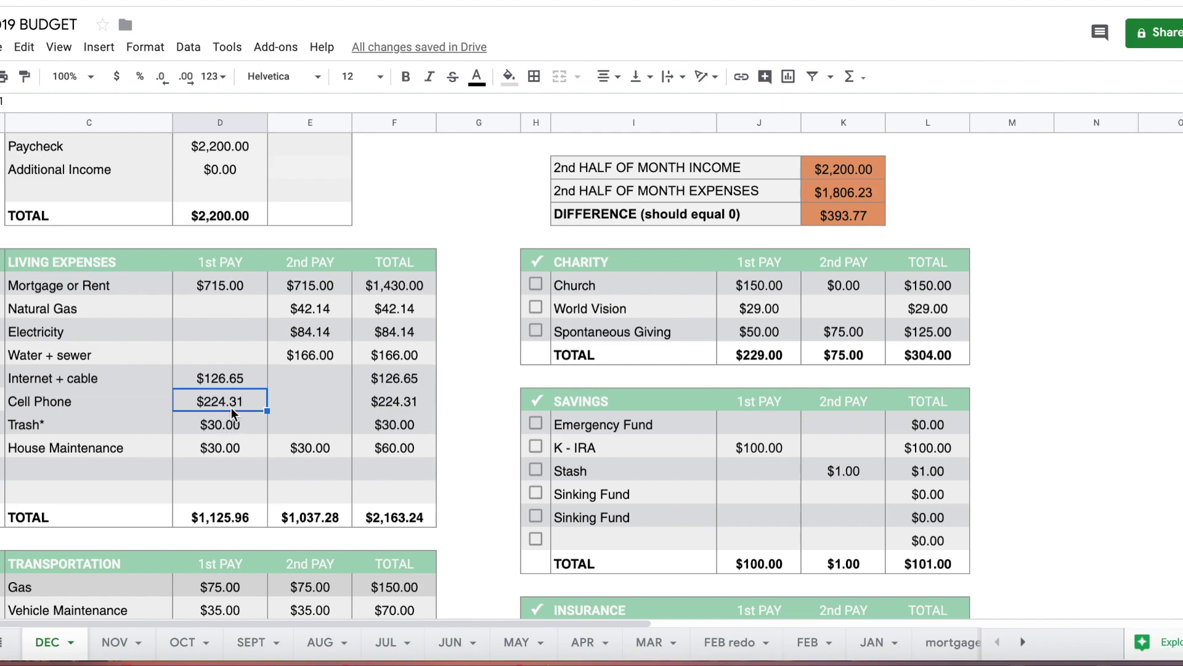
{"action": "type", "text": "200"}
{"action": "key", "text": "Return"}
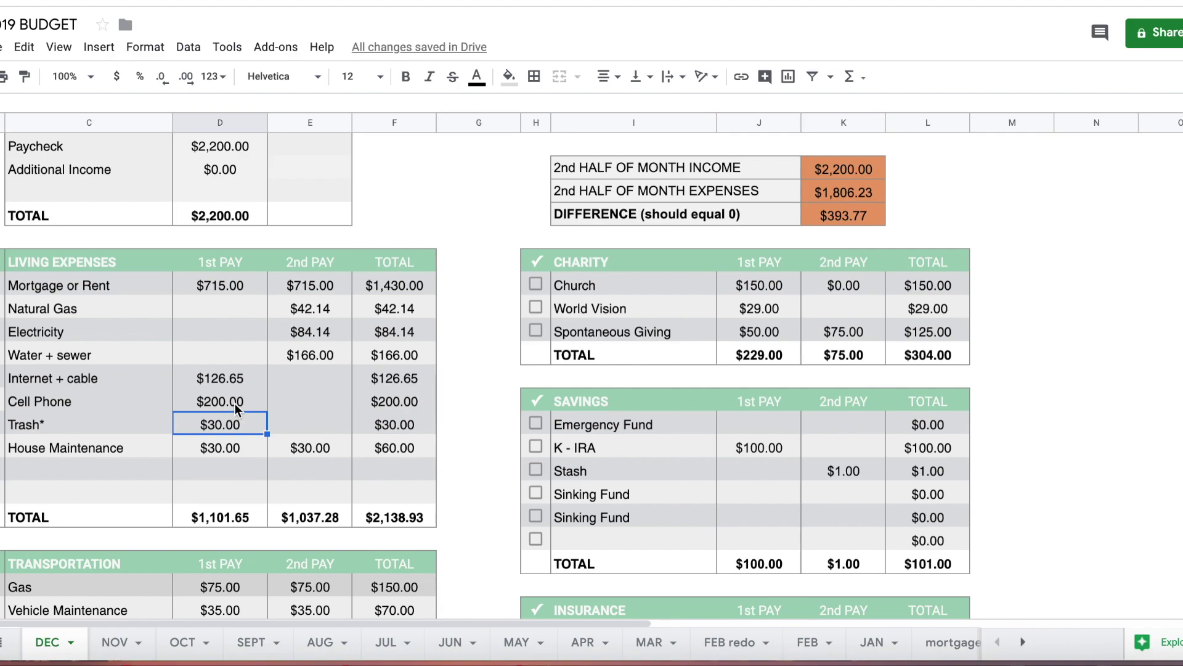
{"action": "left_click", "coordinate": [235, 403]}
{"action": "key", "text": "BackSpace"}
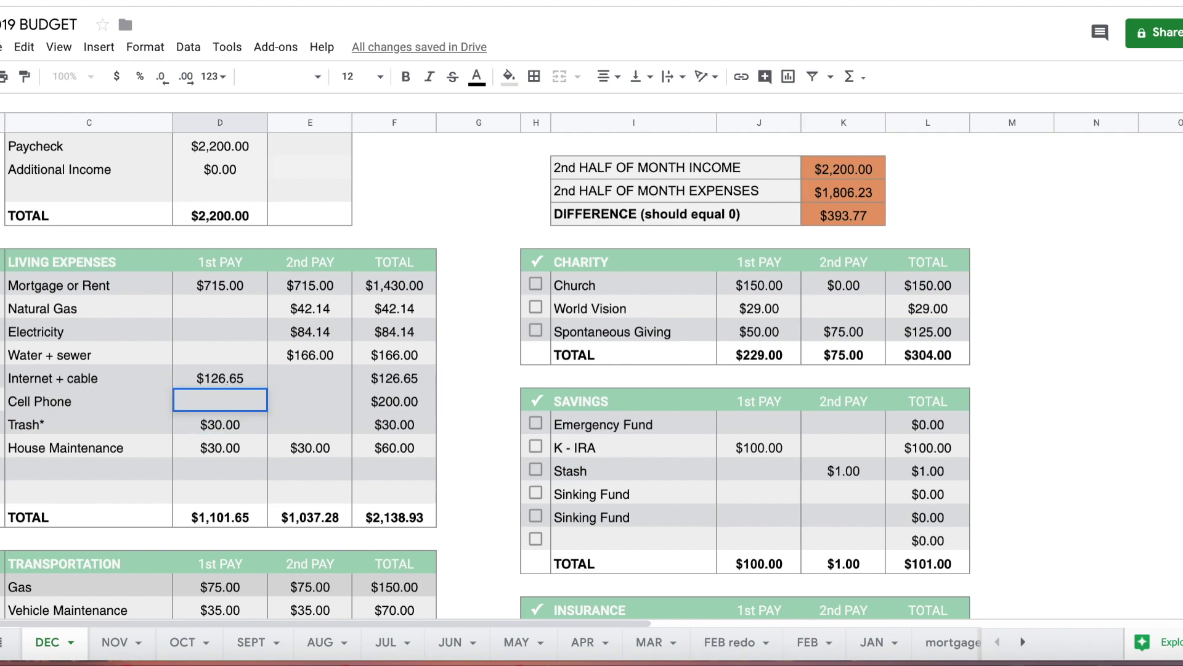
{"action": "type", "text": "185"}
{"action": "key", "text": "Return"}
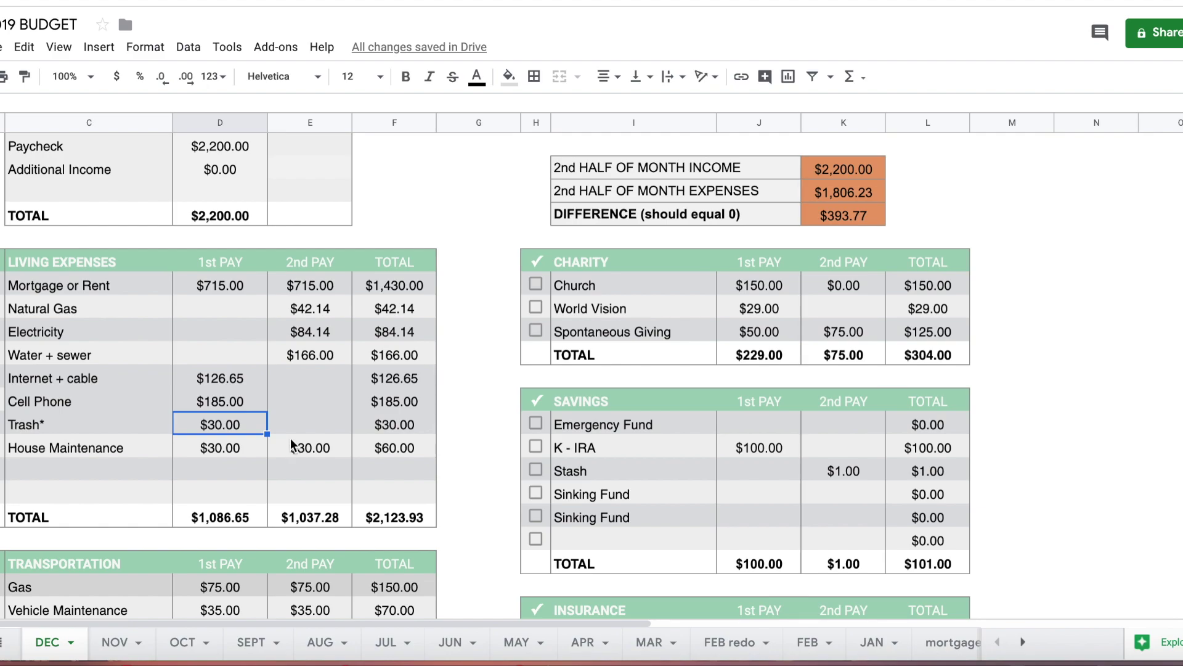
{"action": "left_click", "coordinate": [244, 445]}
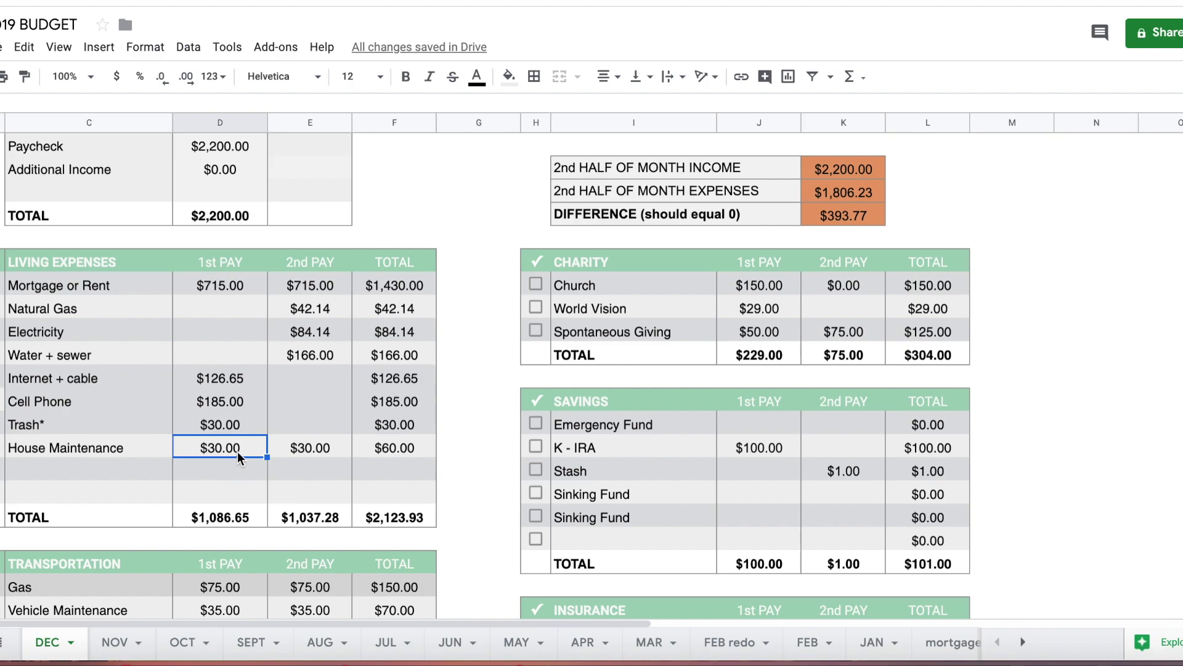
{"action": "scroll", "coordinate": [238, 452], "scroll_direction": "down", "scroll_amount": 2}
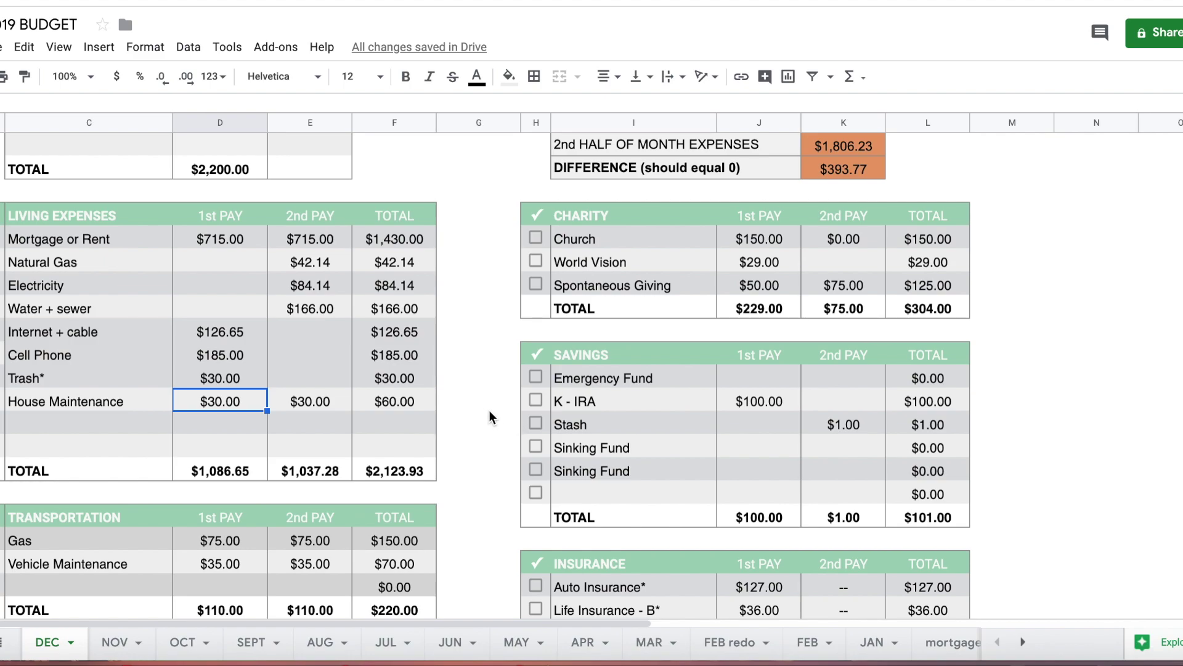
{"action": "scroll", "coordinate": [487, 432], "scroll_direction": "right", "scroll_amount": 1}
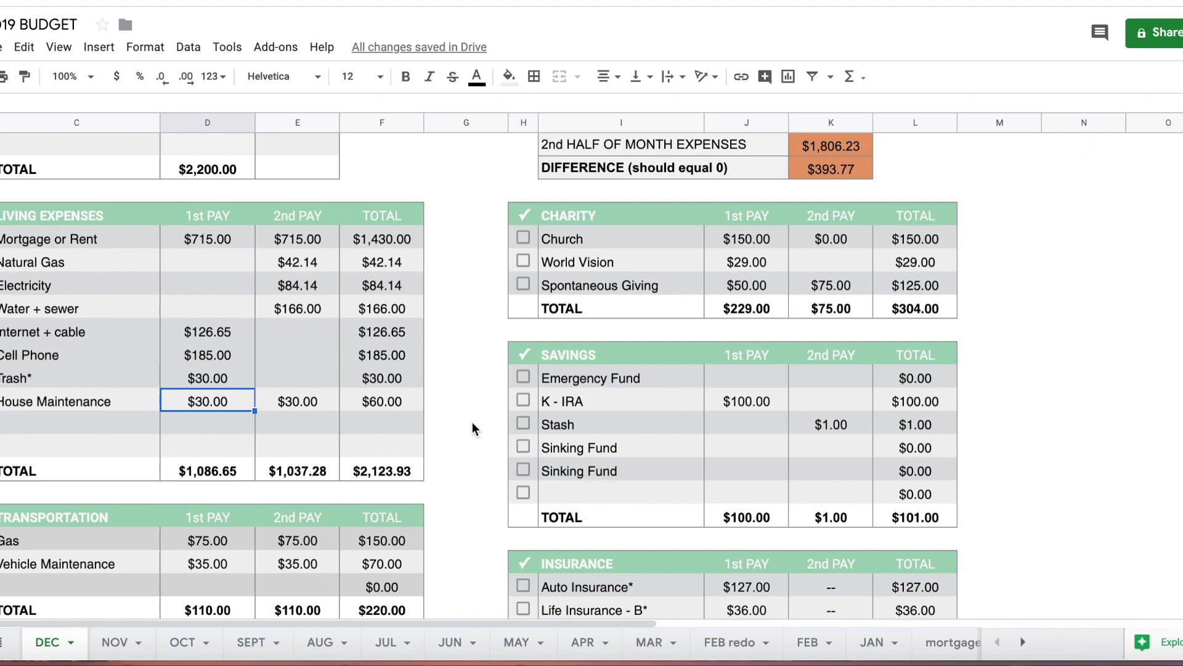
{"action": "scroll", "coordinate": [394, 437], "scroll_direction": "left", "scroll_amount": 1}
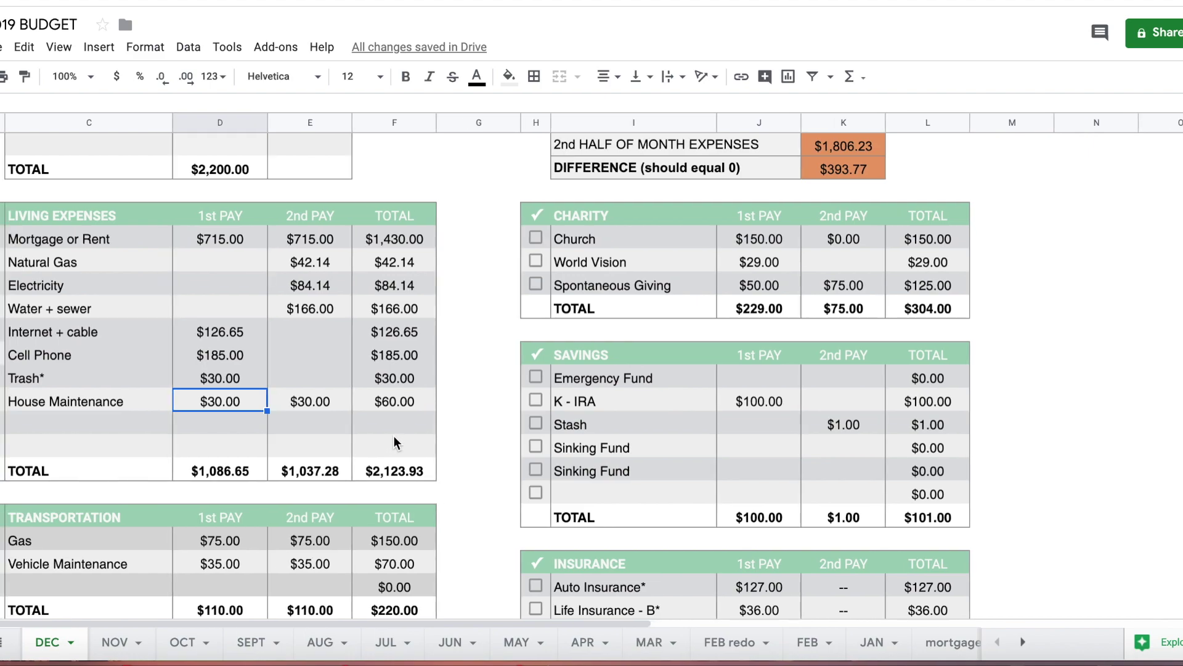
{"action": "scroll", "coordinate": [393, 439], "scroll_direction": "down", "scroll_amount": 4}
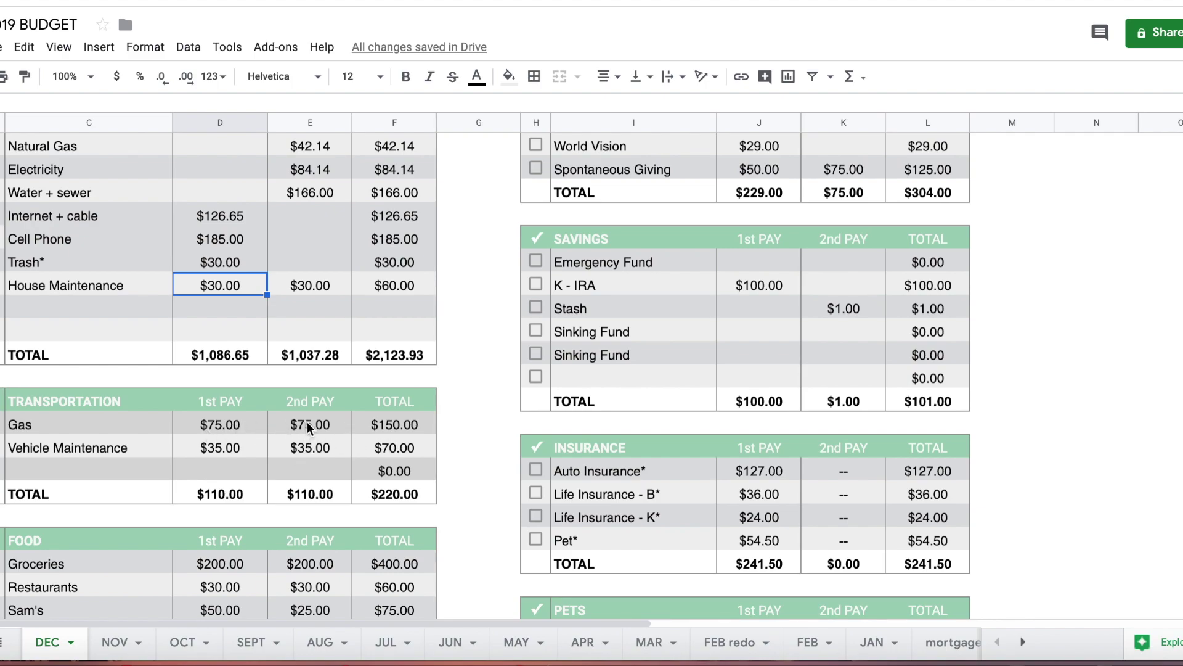
{"action": "scroll", "coordinate": [280, 454], "scroll_direction": "down", "scroll_amount": 2}
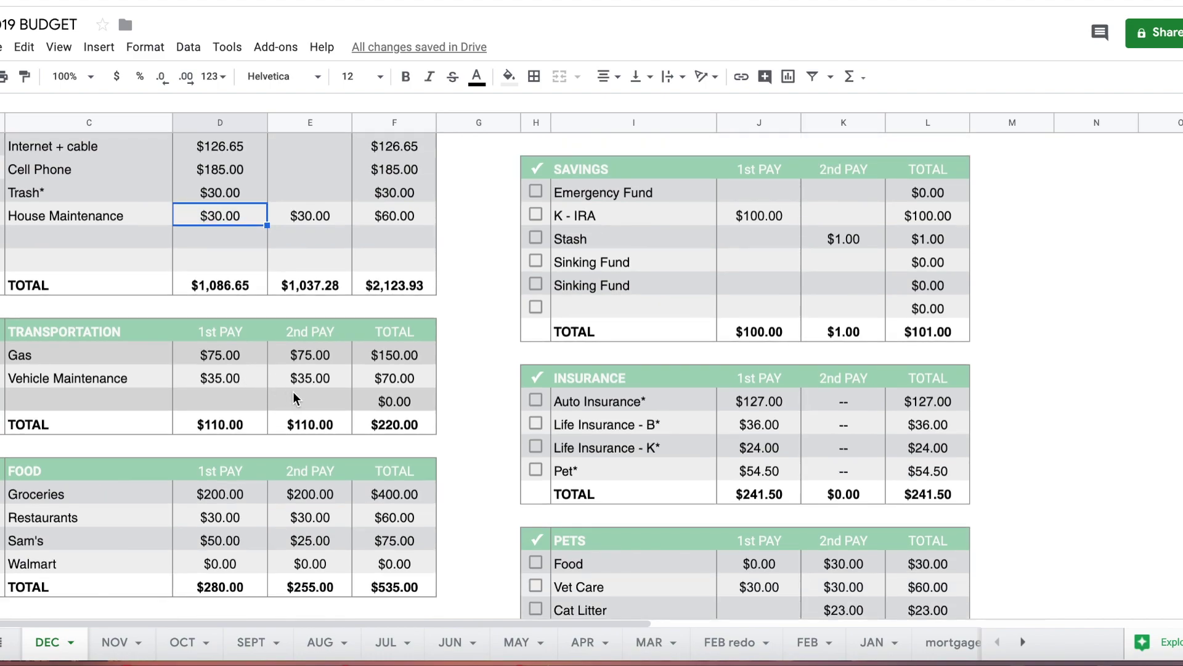
{"action": "scroll", "coordinate": [294, 393], "scroll_direction": "down", "scroll_amount": 3}
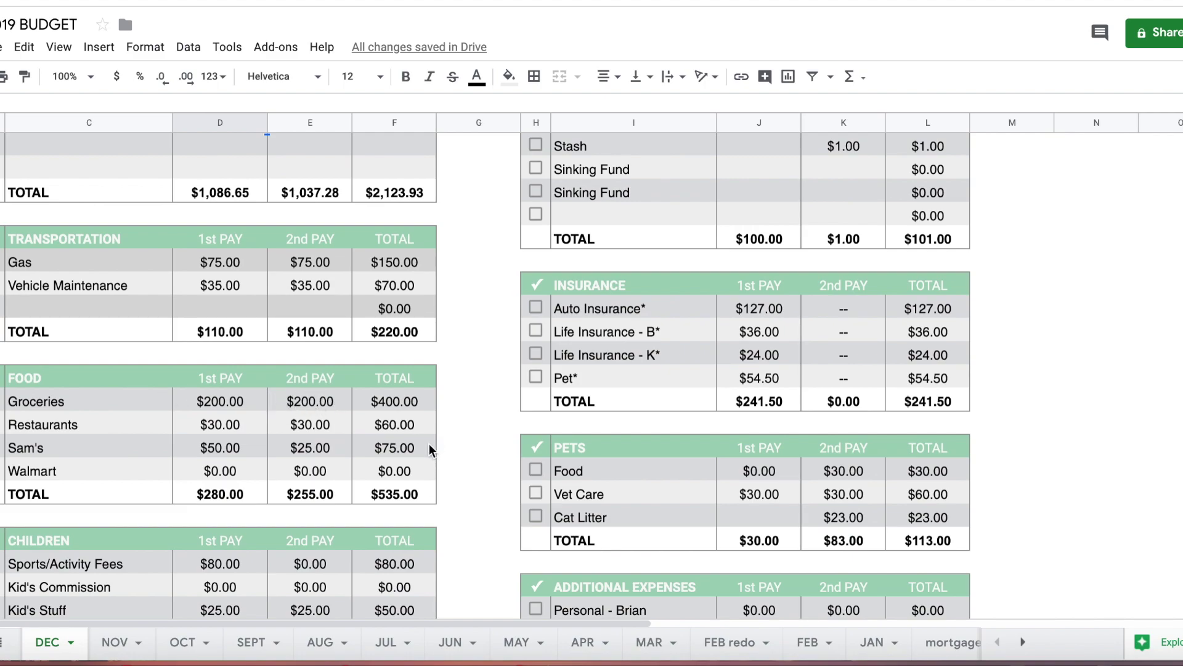
{"action": "left_click", "coordinate": [213, 396]}
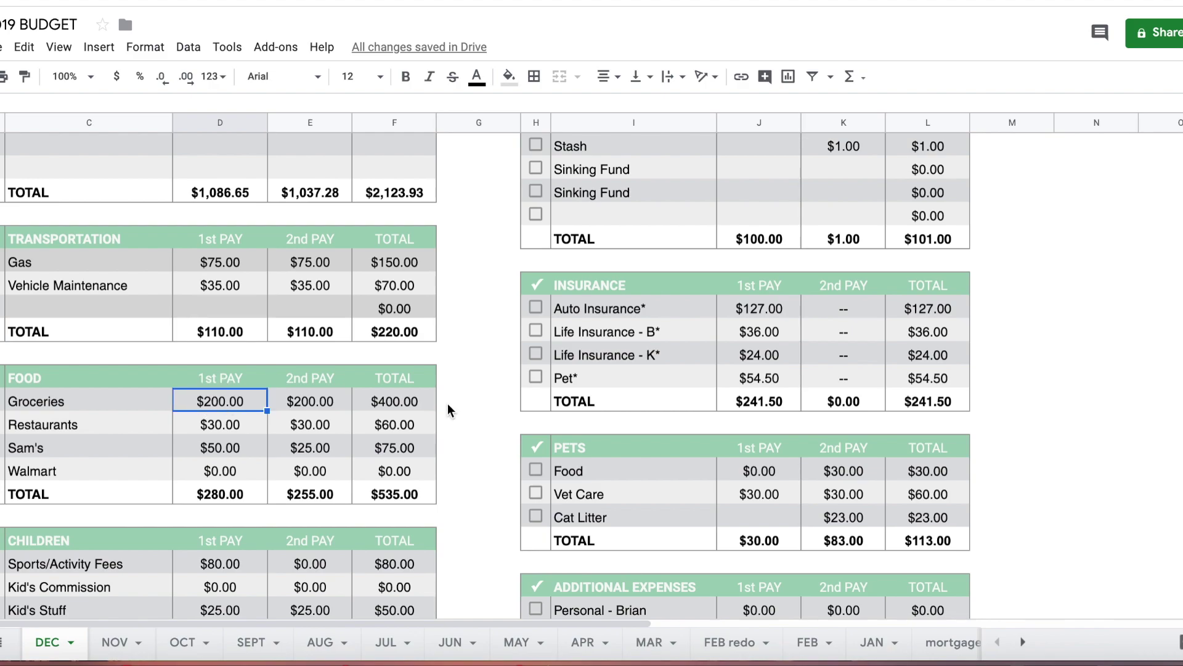
- Budget $225 for Groceries in both the 1st and 2nd PAY columns
{"action": "type", "text": "225"}
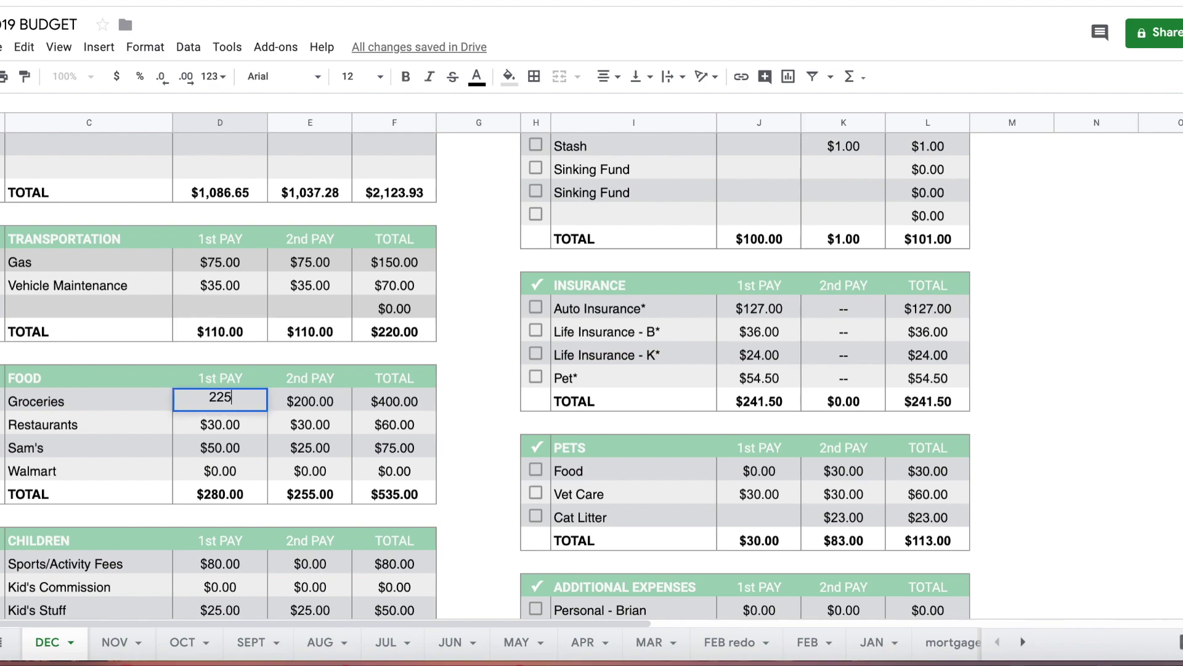
{"action": "key", "text": "Tab"}
{"action": "type", "text": "225"}
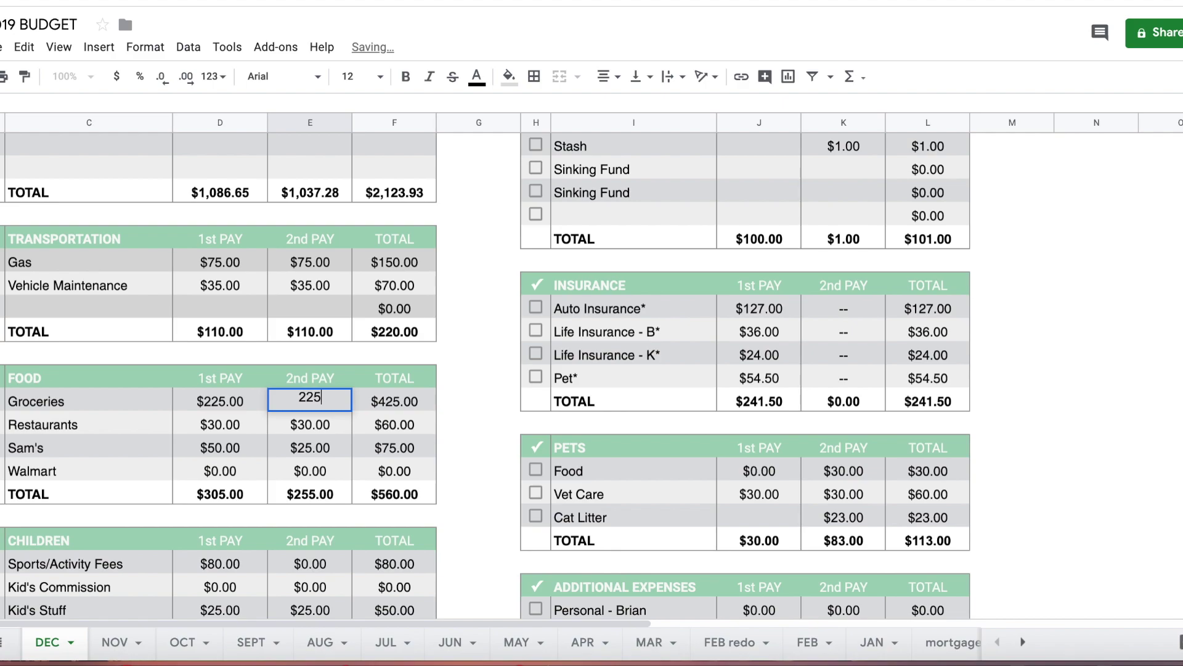
{"action": "key", "text": "Return"}
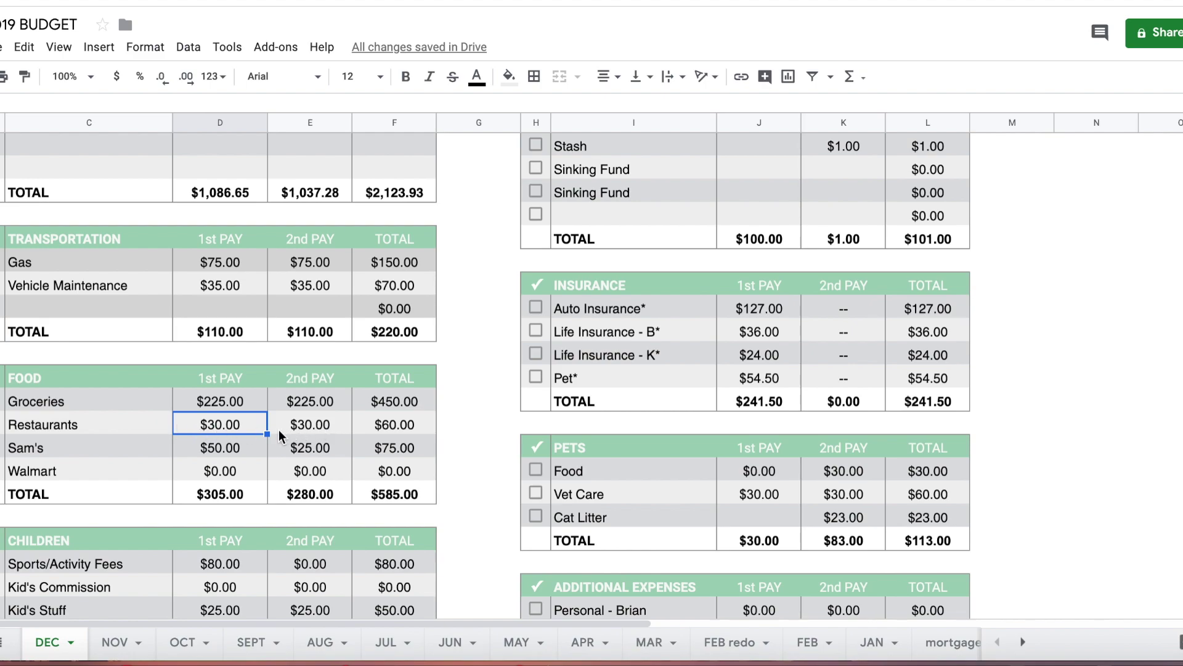
{"action": "key", "text": "Down"}
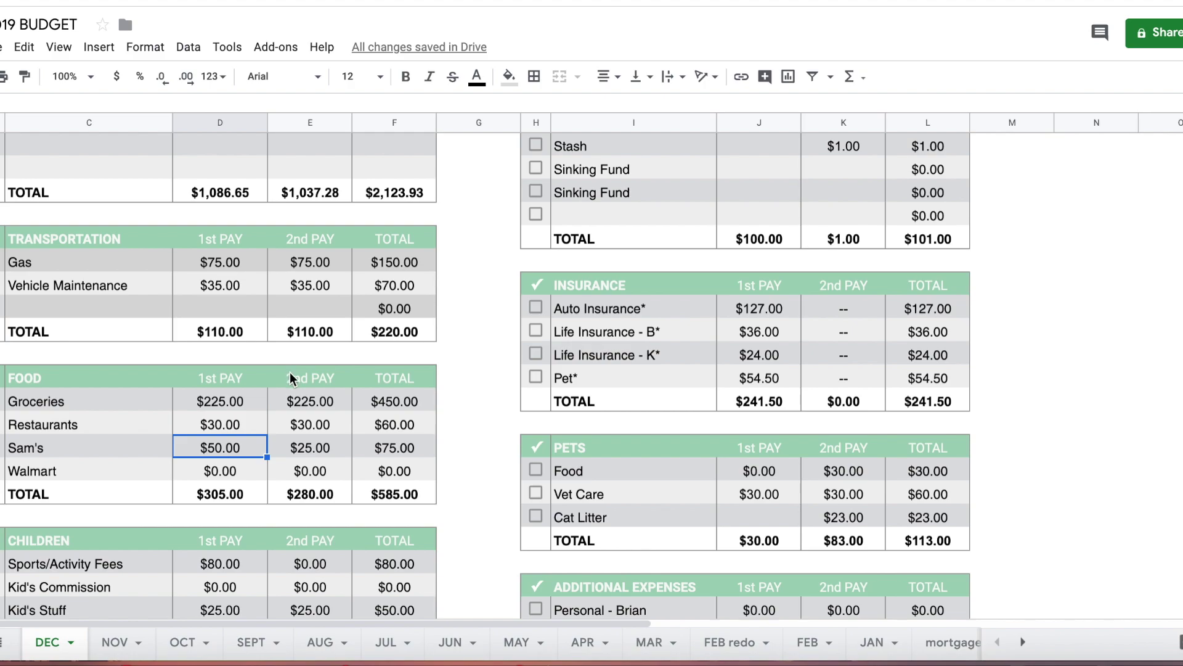
{"action": "scroll", "coordinate": [290, 368], "scroll_direction": "right", "scroll_amount": 1}
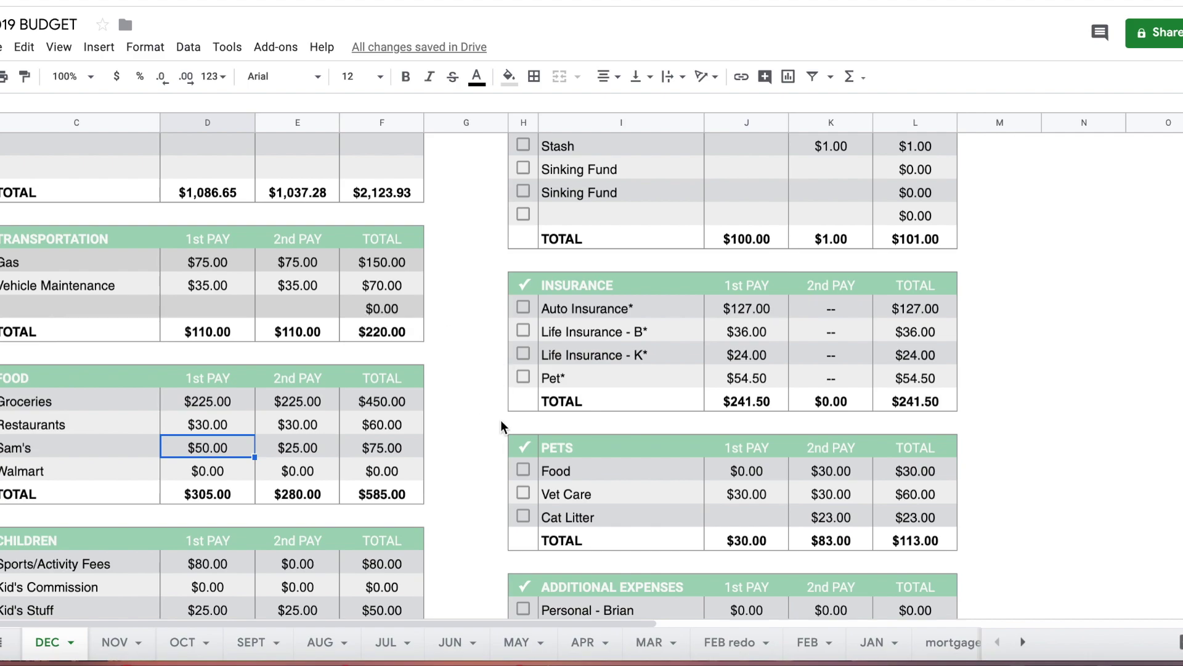
- Set the Sports/Activity Fees 1st PAY amount to $100
{"action": "left_click", "coordinate": [281, 478]}
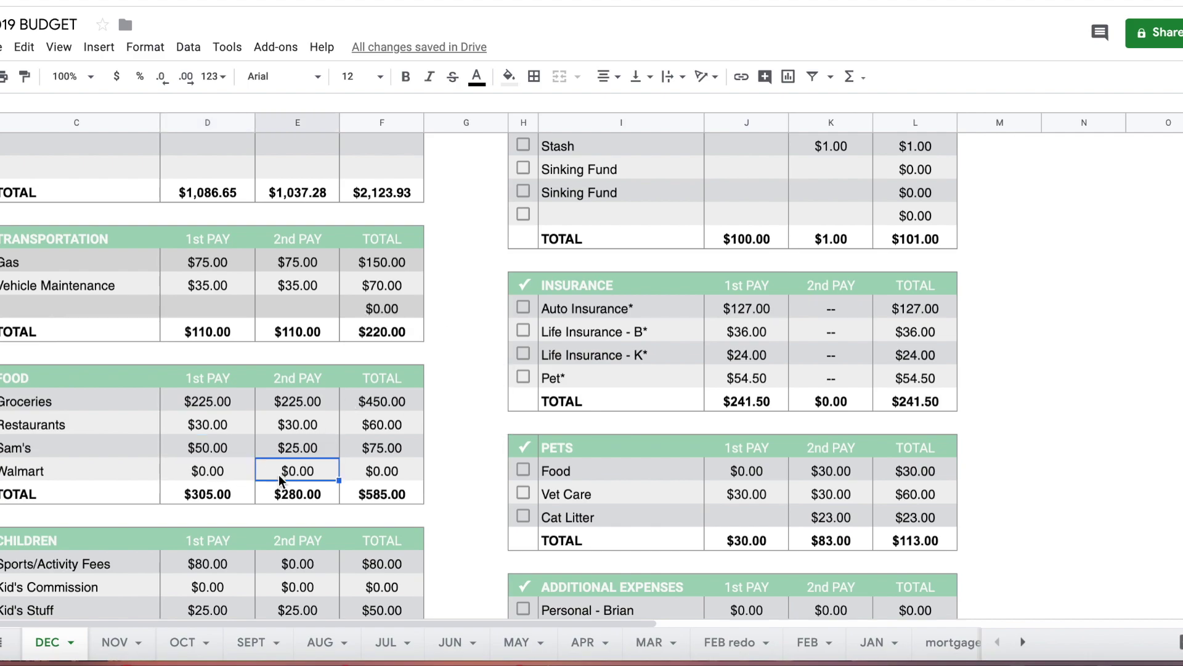
{"action": "scroll", "coordinate": [280, 480], "scroll_direction": "down", "scroll_amount": 1}
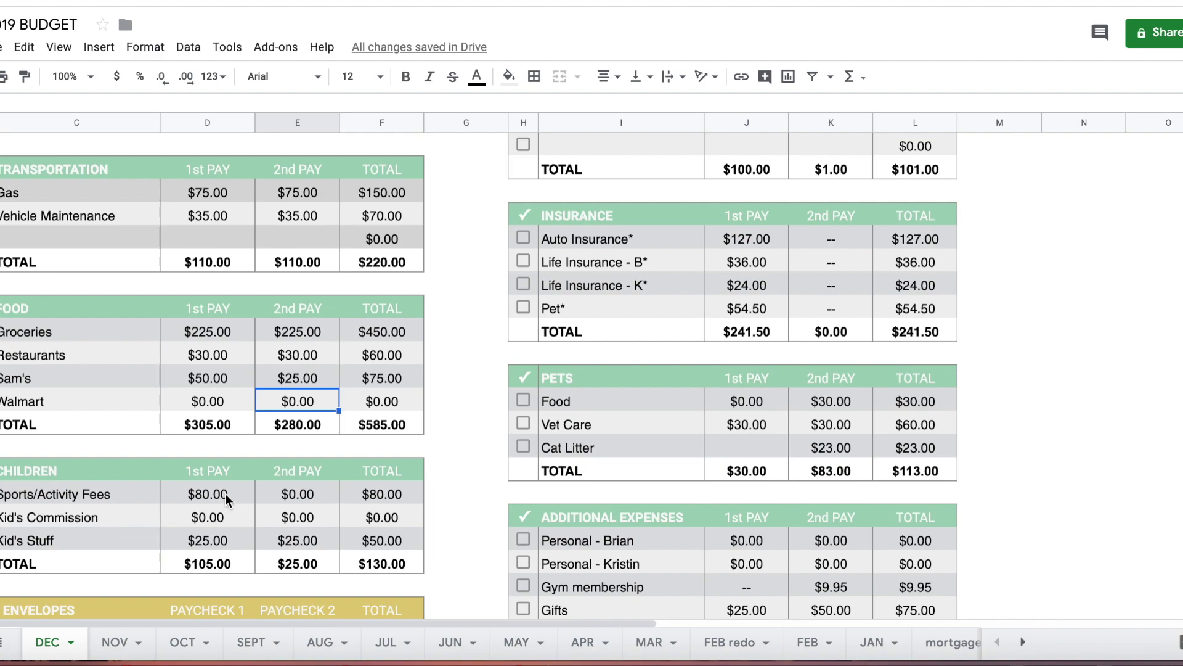
{"action": "left_click", "coordinate": [223, 493]}
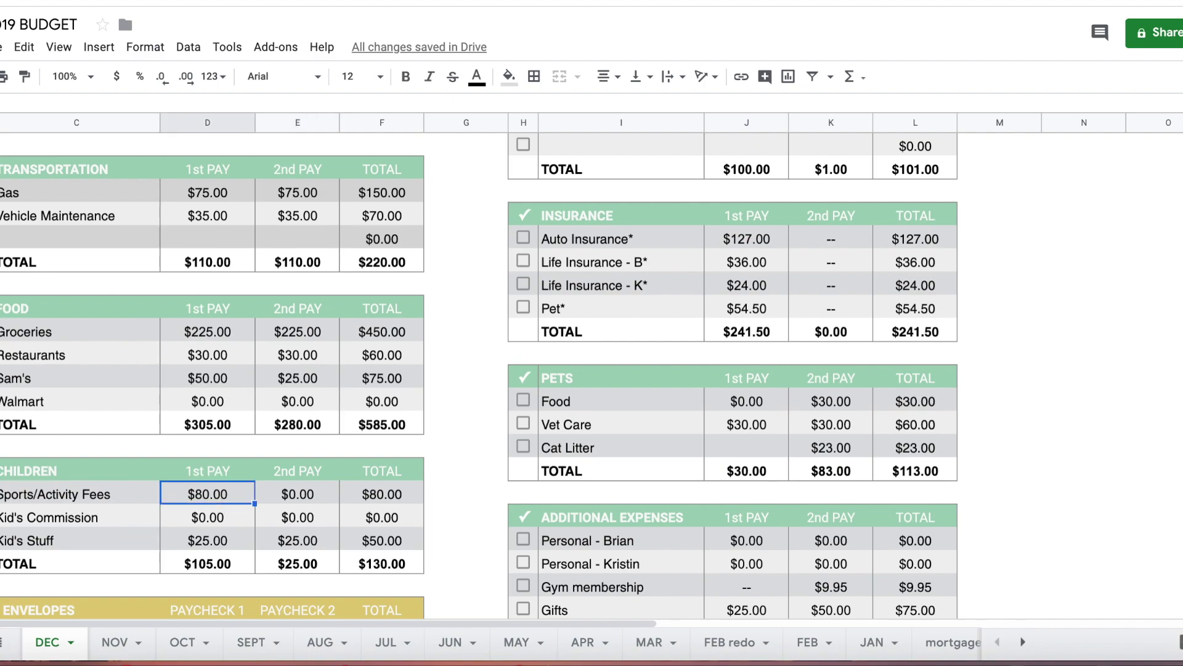
{"action": "type", "text": "100"}
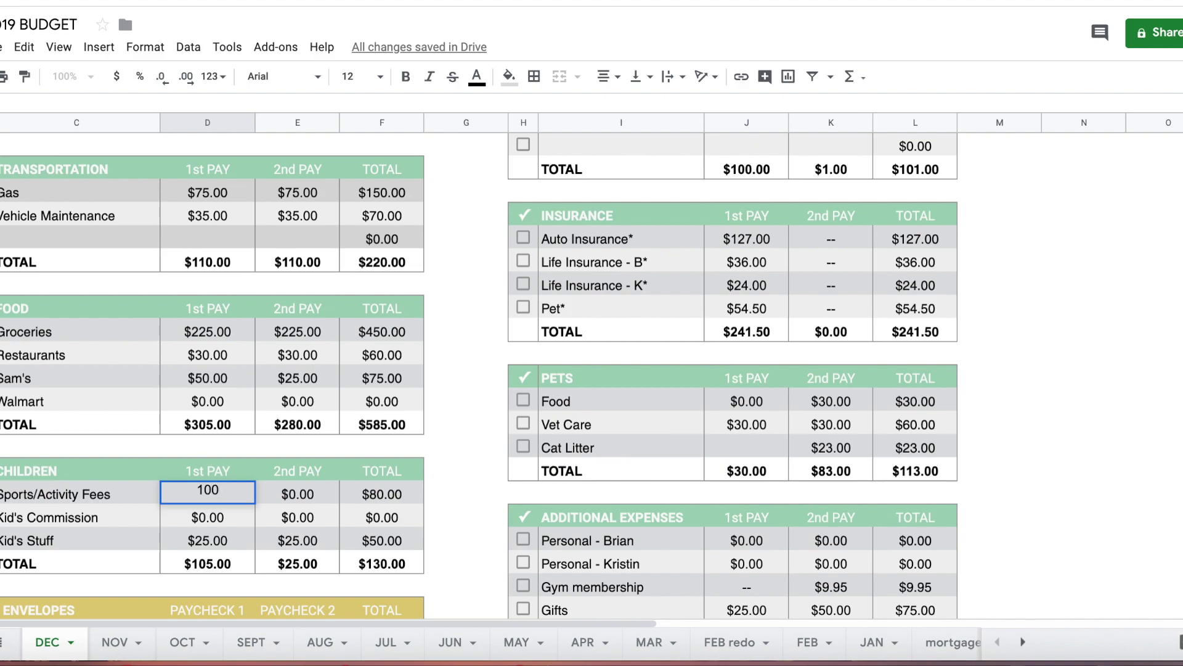
{"action": "key", "text": "Return"}
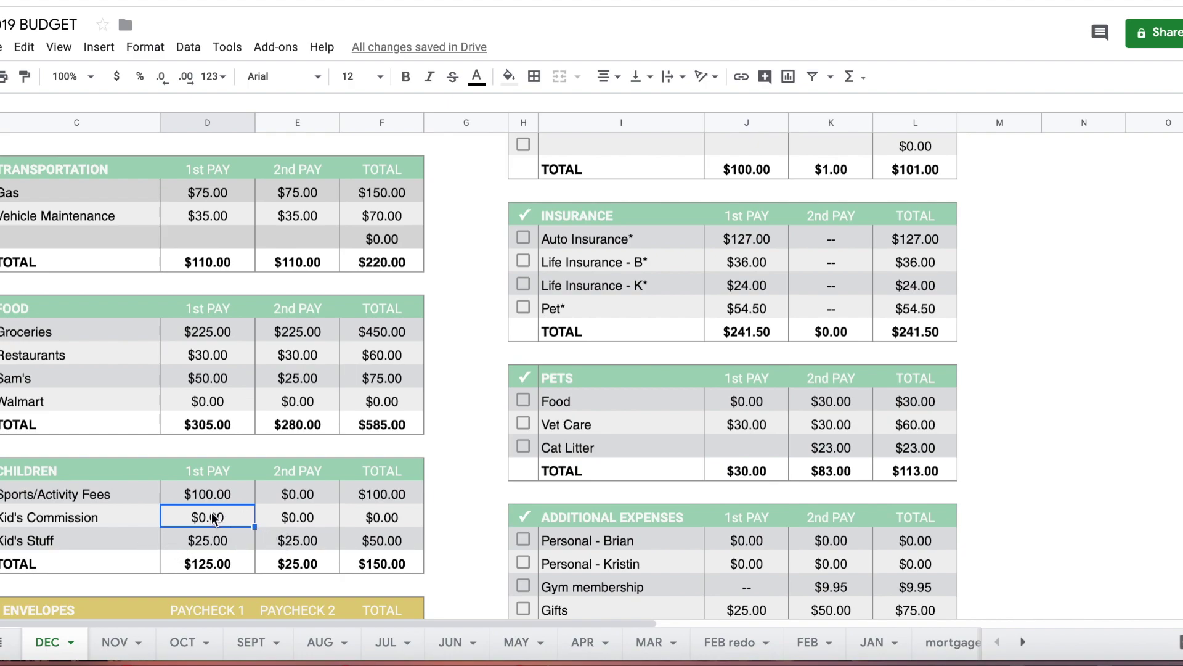
- Enter $30 for Kid's Stuff in both the 1st and 2nd PAY columns
{"action": "left_click", "coordinate": [222, 545]}
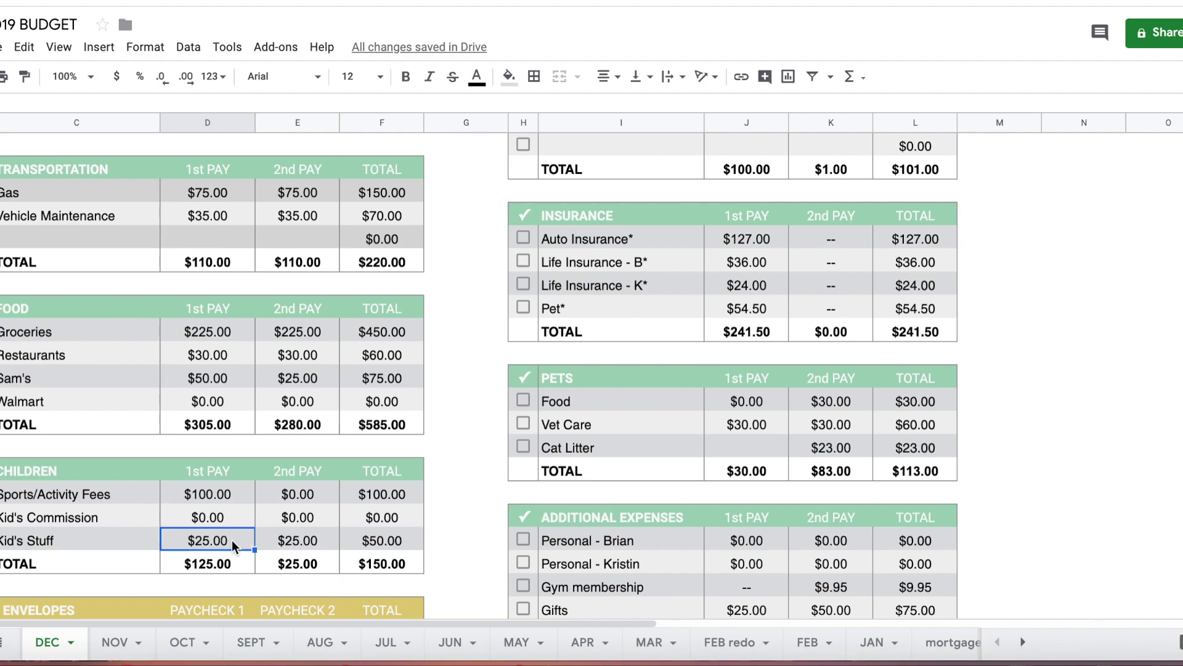
{"action": "type", "text": "30"}
{"action": "key", "text": "Tab"}
{"action": "type", "text": "30"}
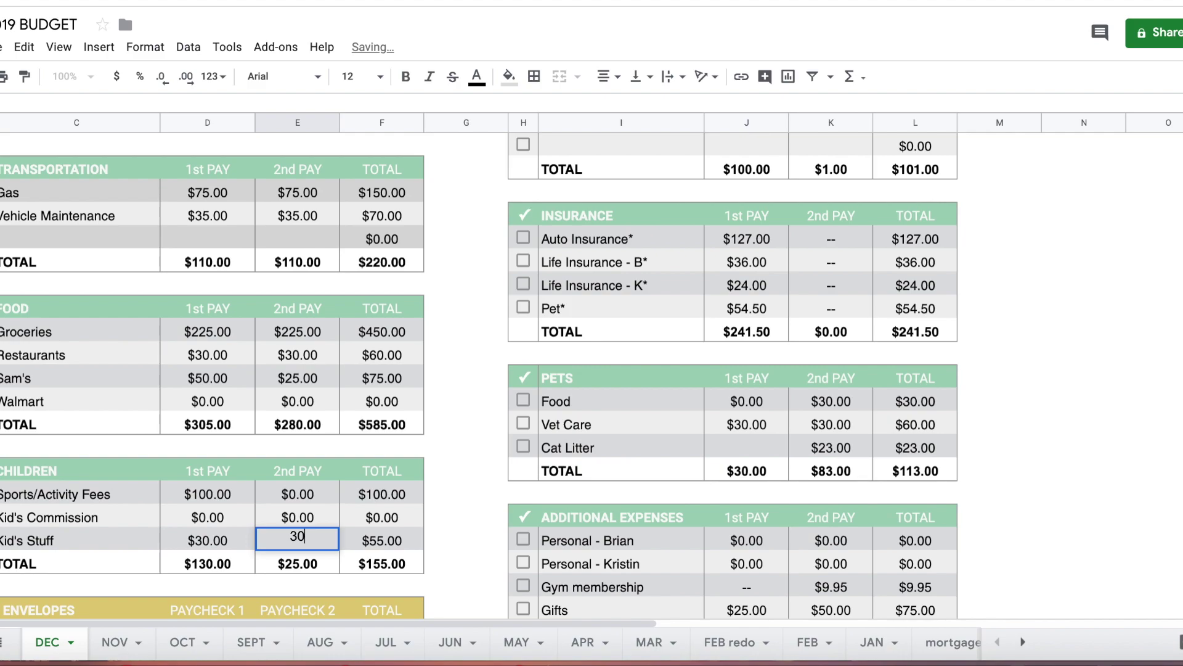
{"action": "key", "text": "Return"}
{"action": "scroll", "coordinate": [745, 436], "scroll_direction": "down", "scroll_amount": 3}
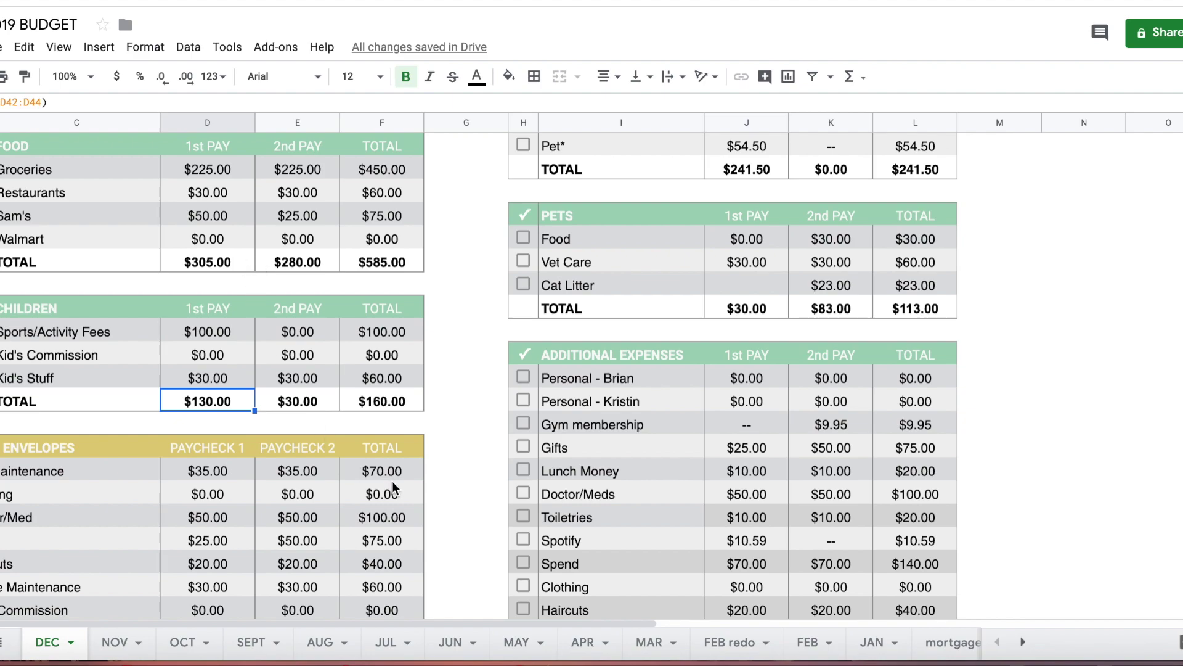
- Enter $50 for Spontaneous Giving in both the 1st and 2nd PAY columns
{"action": "scroll", "coordinate": [524, 531], "scroll_direction": "up", "scroll_amount": 5}
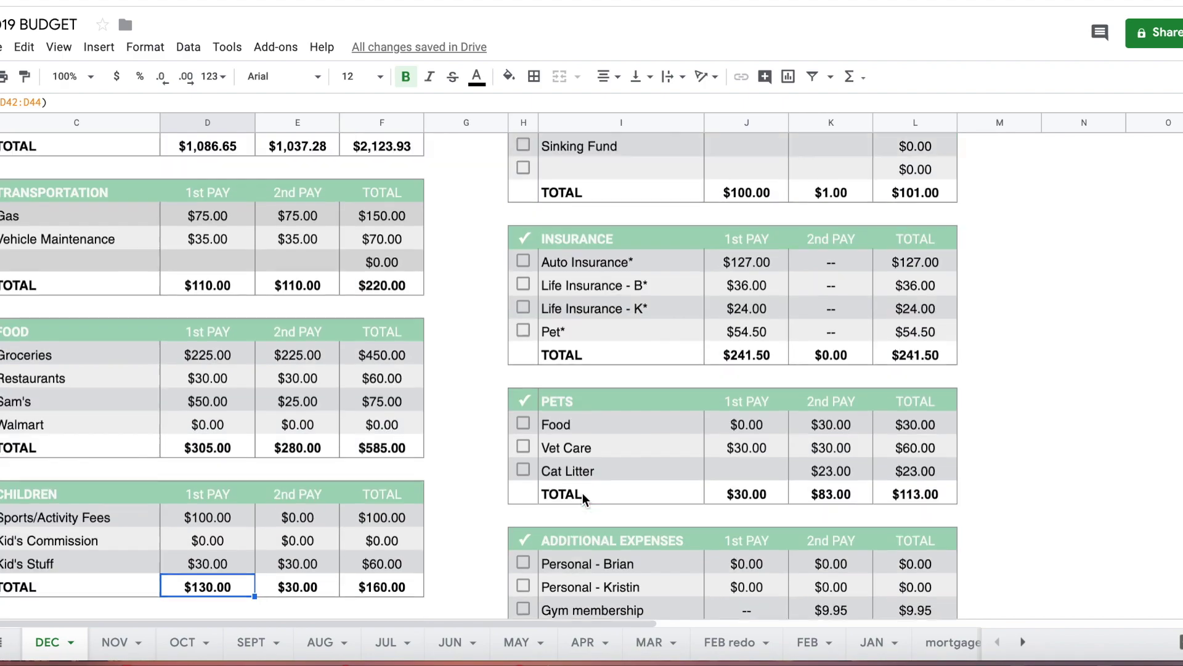
{"action": "scroll", "coordinate": [588, 494], "scroll_direction": "up", "scroll_amount": 3}
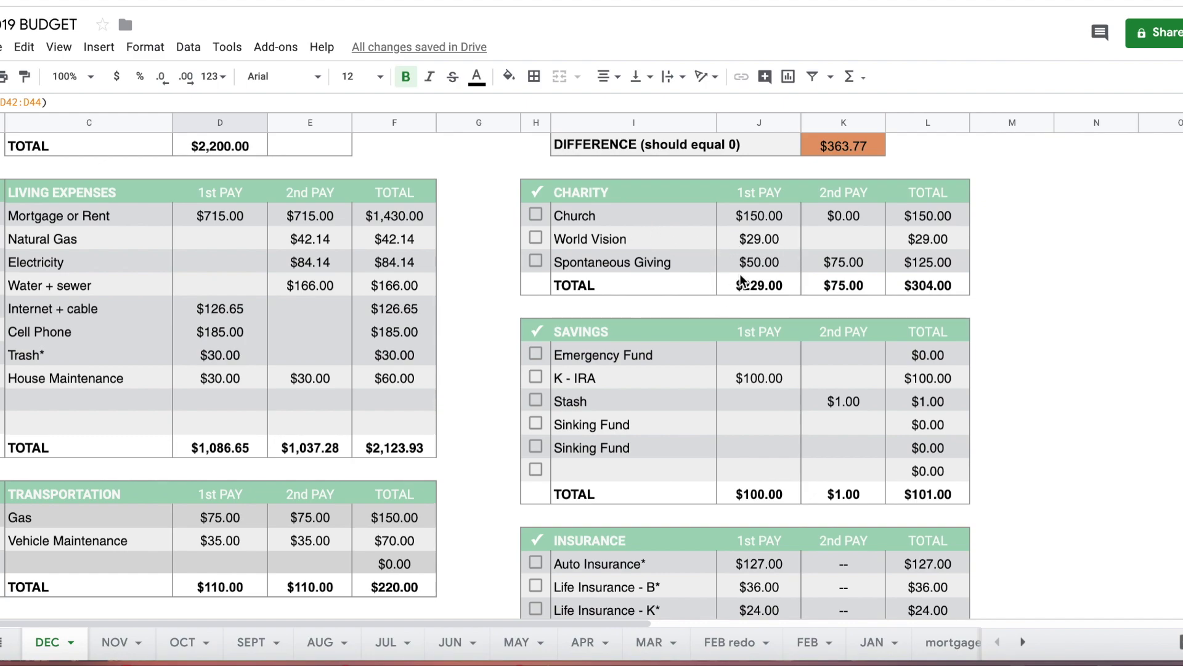
{"action": "left_click", "coordinate": [772, 262]}
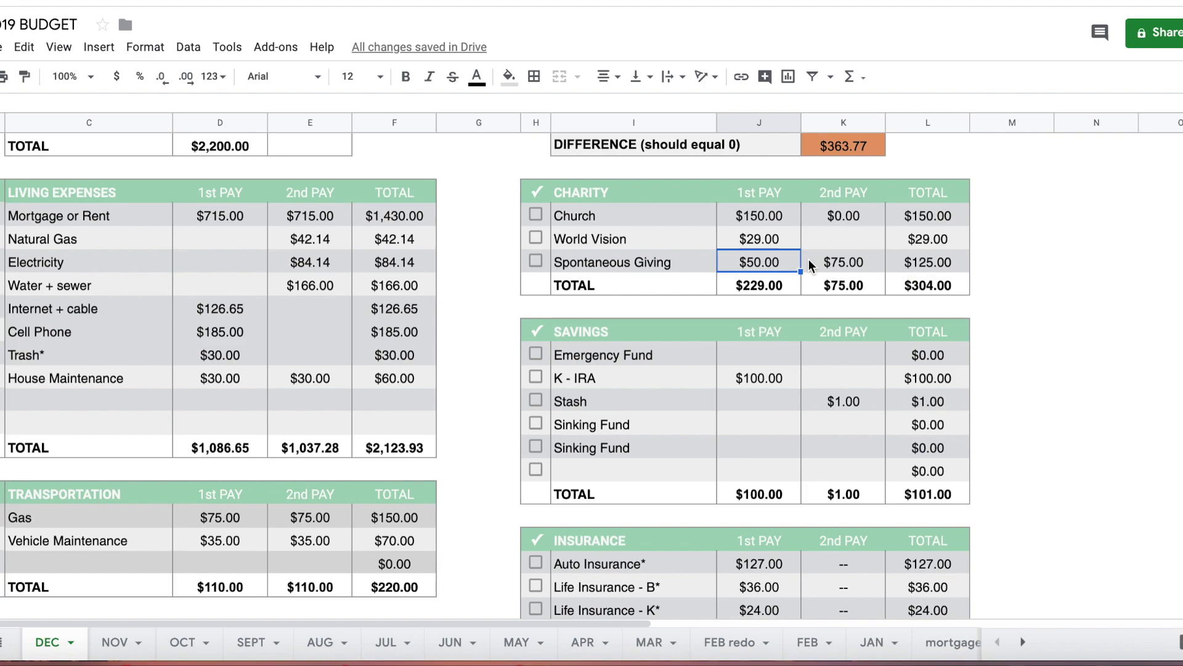
{"action": "type", "text": "50"}
{"action": "key", "text": "Tab"}
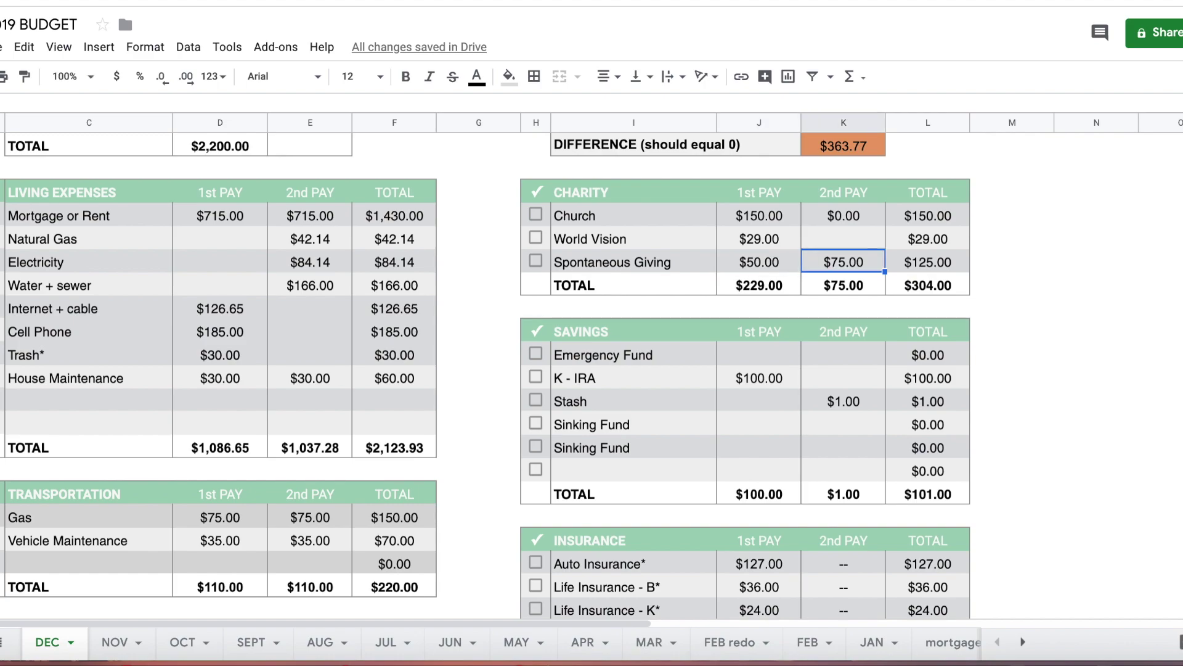
{"action": "type", "text": "50"}
{"action": "key", "text": "Return"}
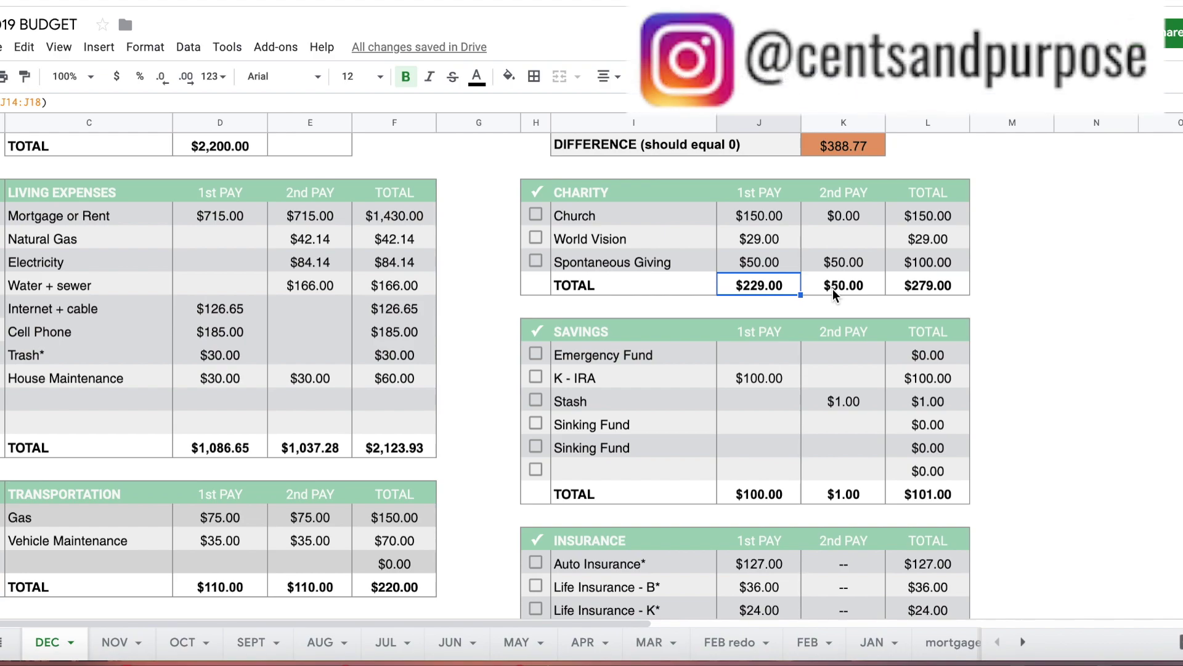
{"action": "scroll", "coordinate": [707, 377], "scroll_direction": "down", "scroll_amount": 2}
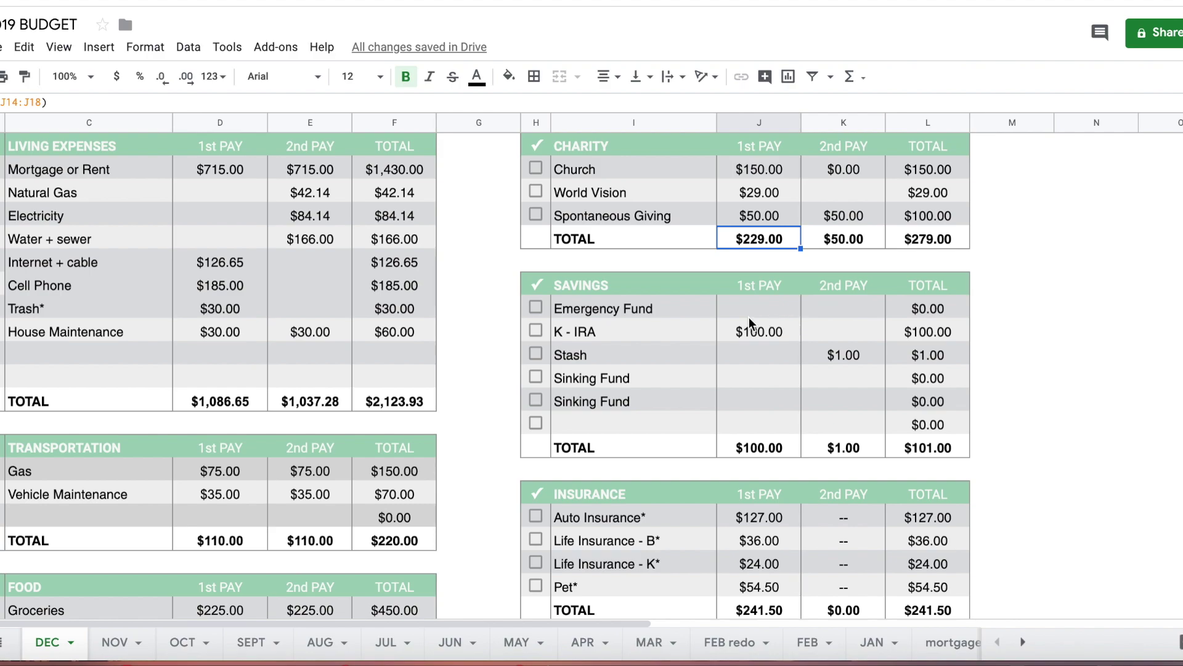
{"action": "left_click", "coordinate": [697, 313]}
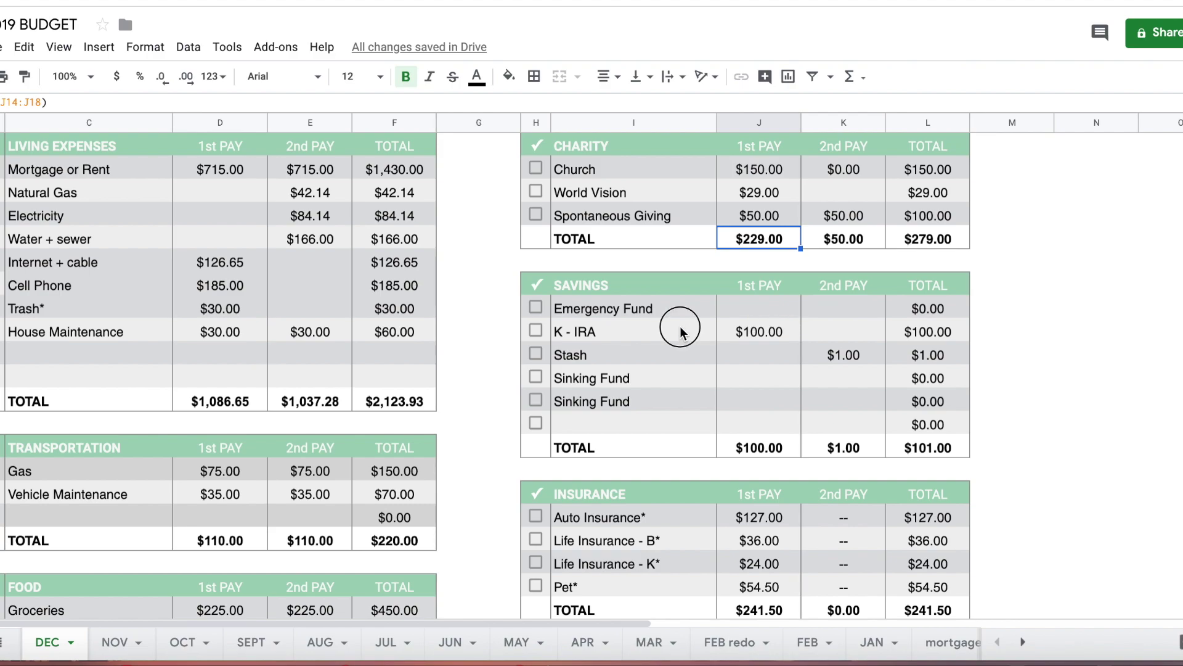
{"action": "left_click", "coordinate": [777, 333]}
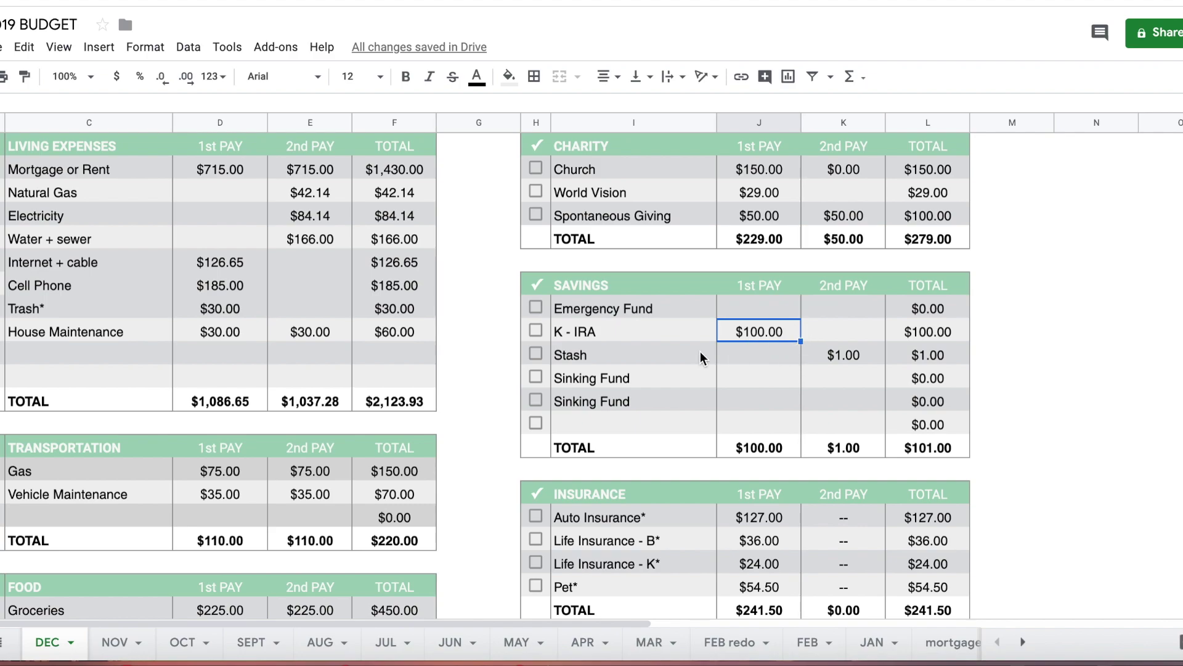
{"action": "left_click", "coordinate": [851, 359]}
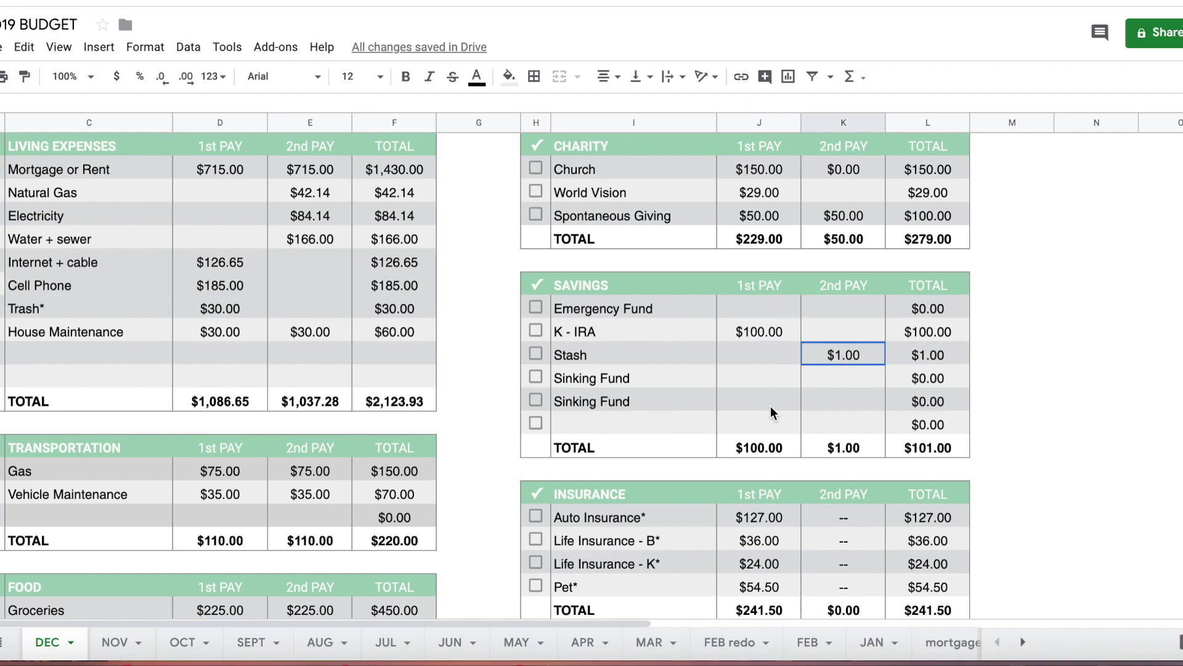
{"action": "scroll", "coordinate": [771, 405], "scroll_direction": "down", "scroll_amount": 2}
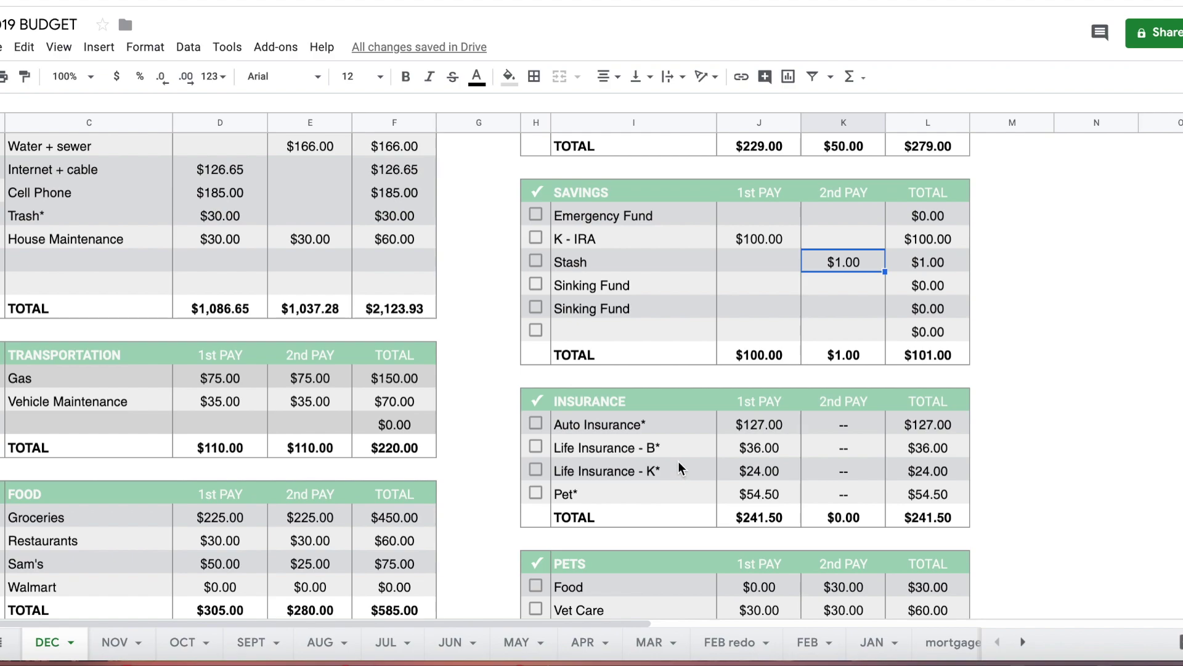
{"action": "scroll", "coordinate": [678, 461], "scroll_direction": "down", "scroll_amount": 3}
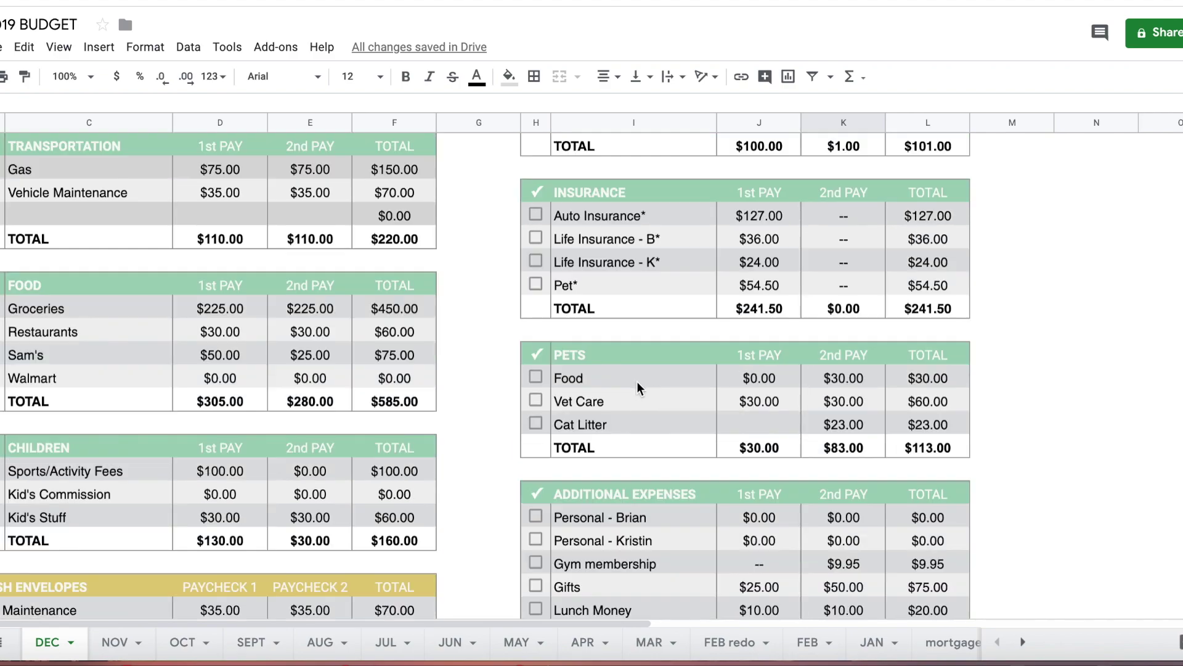
- Set Pets Food to $30 on the 1st PAY and $0 on the 2nd PAY
{"action": "left_click", "coordinate": [769, 381]}
{"action": "type", "text": "30"}
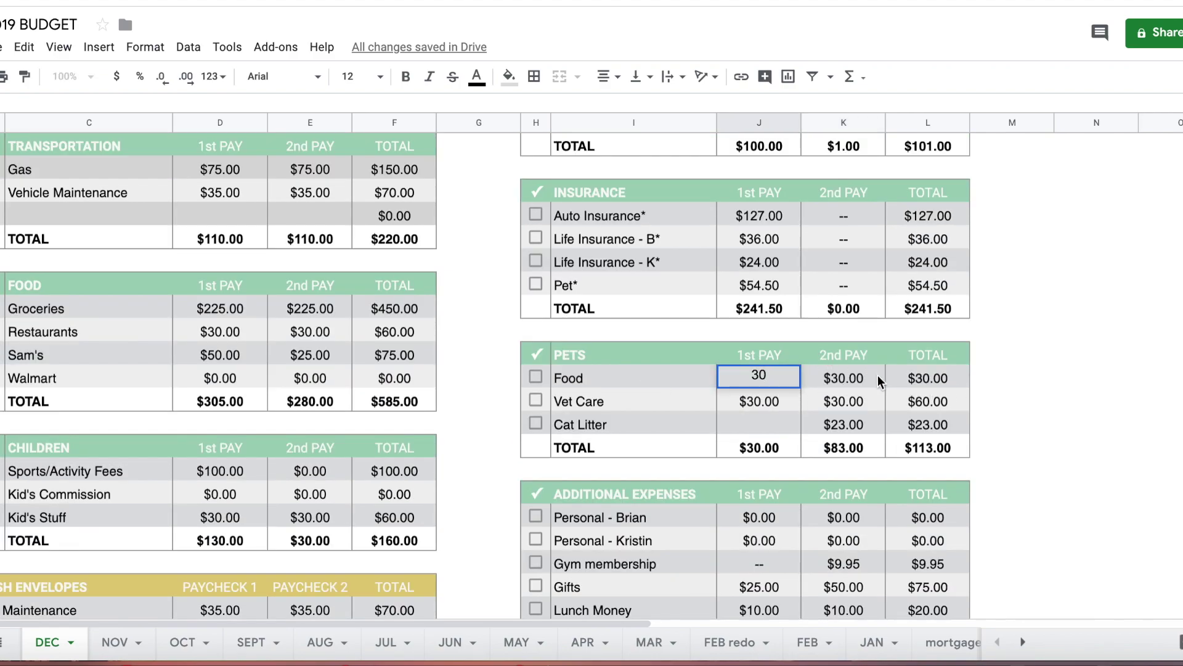
{"action": "left_click", "coordinate": [874, 377]}
{"action": "type", "text": "0"}
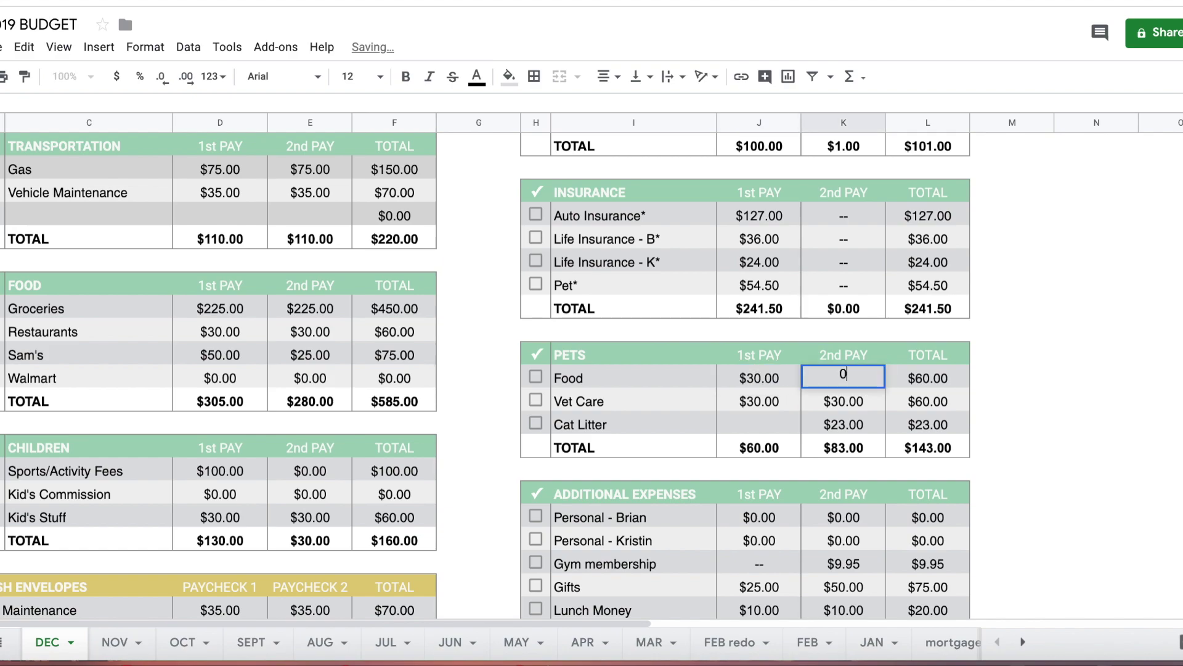
{"action": "key", "text": "Return"}
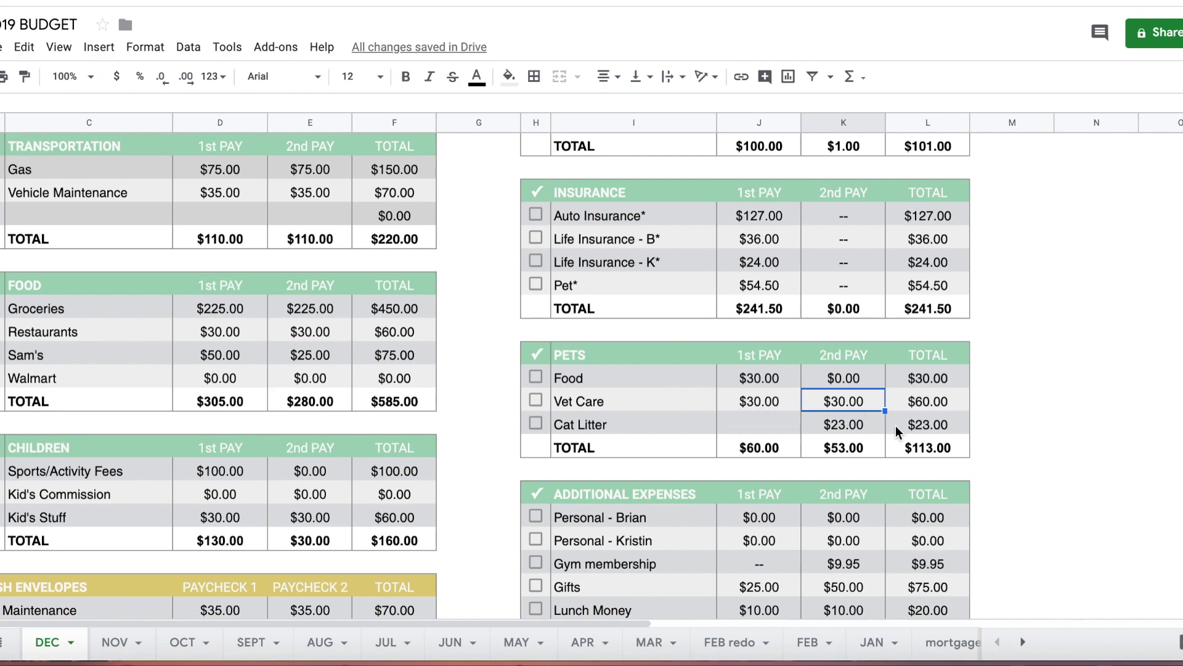
{"action": "left_click", "coordinate": [859, 429]}
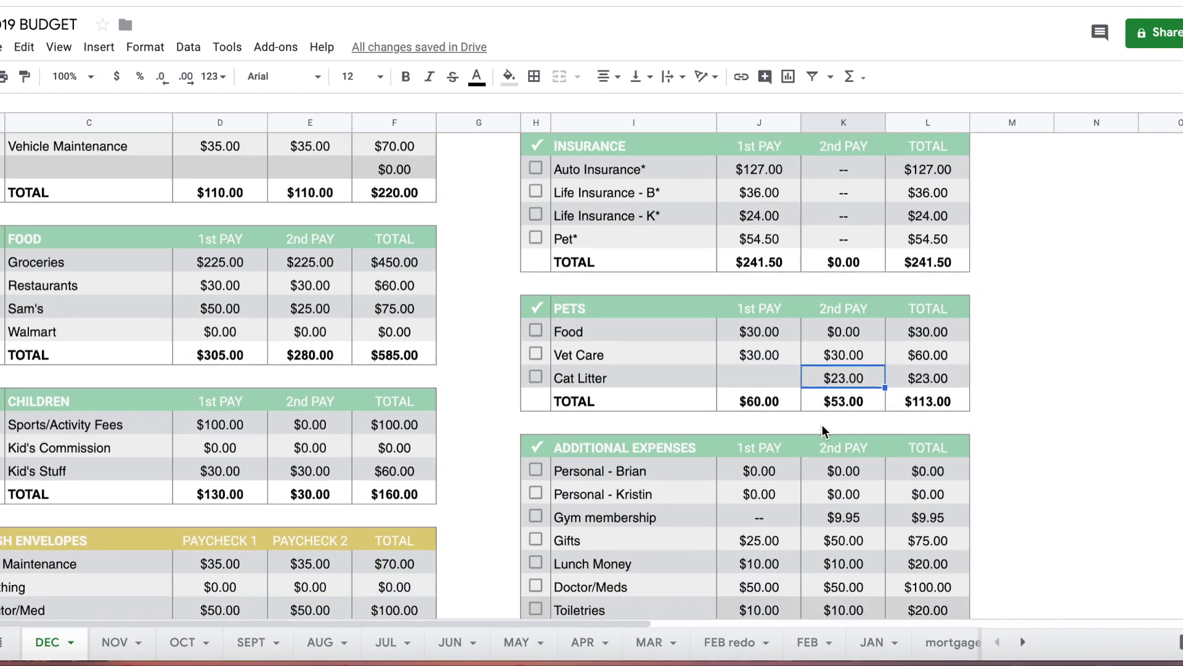
{"action": "scroll", "coordinate": [822, 424], "scroll_direction": "down", "scroll_amount": 2}
{"action": "left_click", "coordinate": [771, 419]}
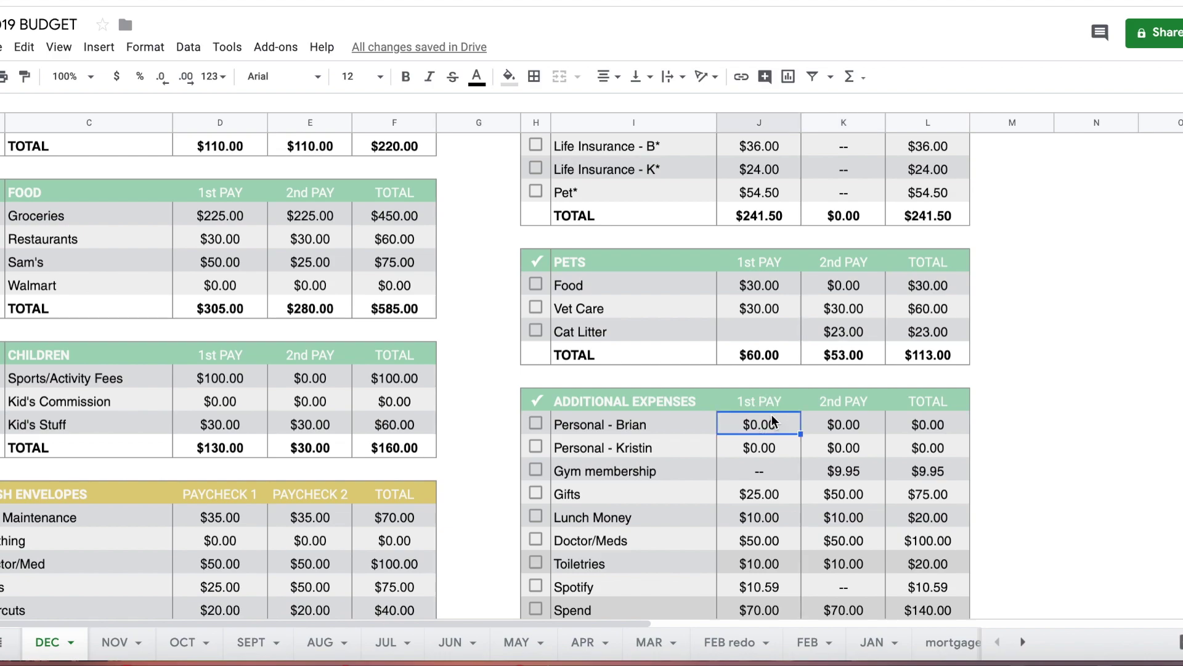
{"action": "type", "text": "75"}
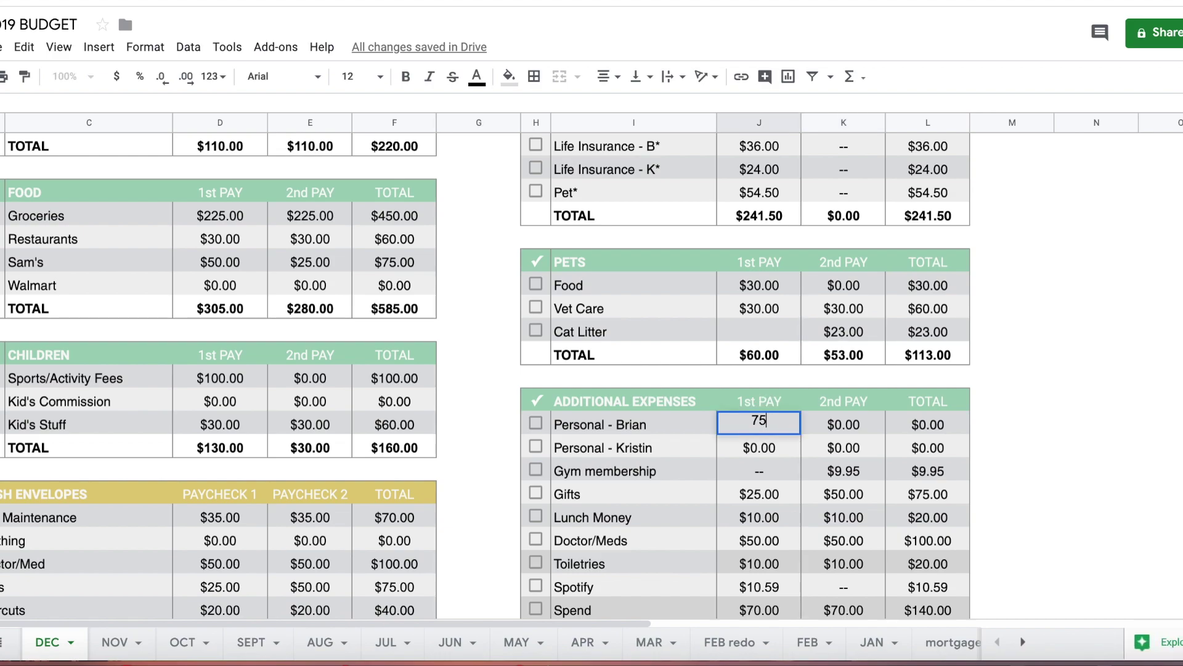
{"action": "key", "text": "Return"}
{"action": "type", "text": "60"}
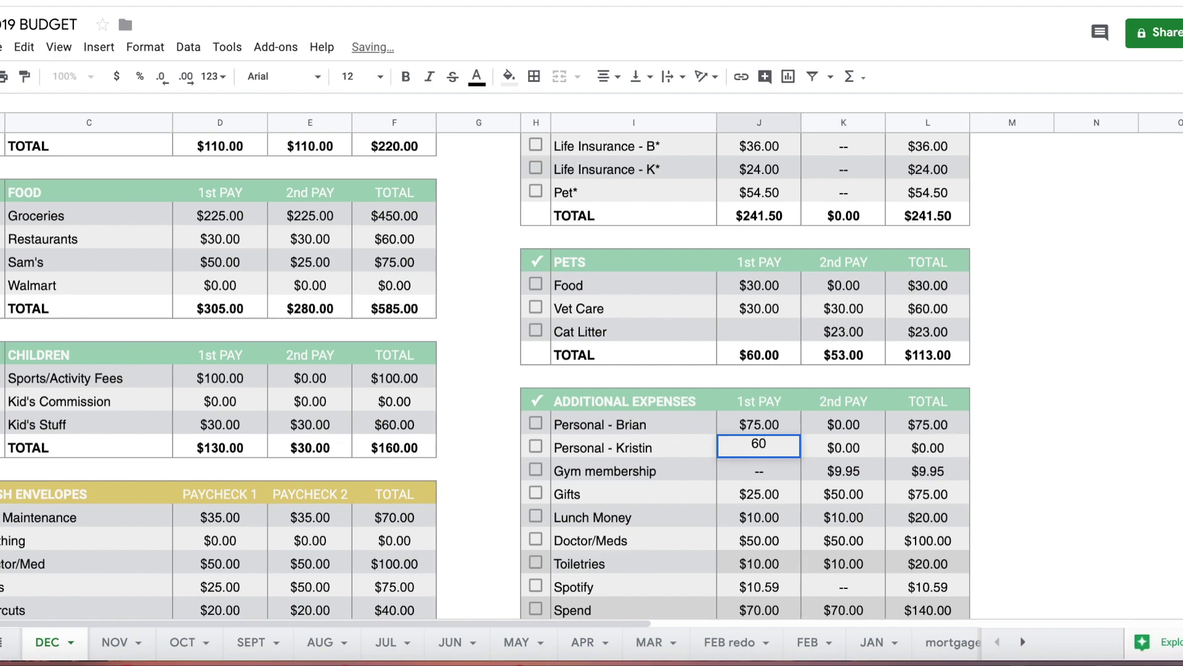
{"action": "key", "text": "Return"}
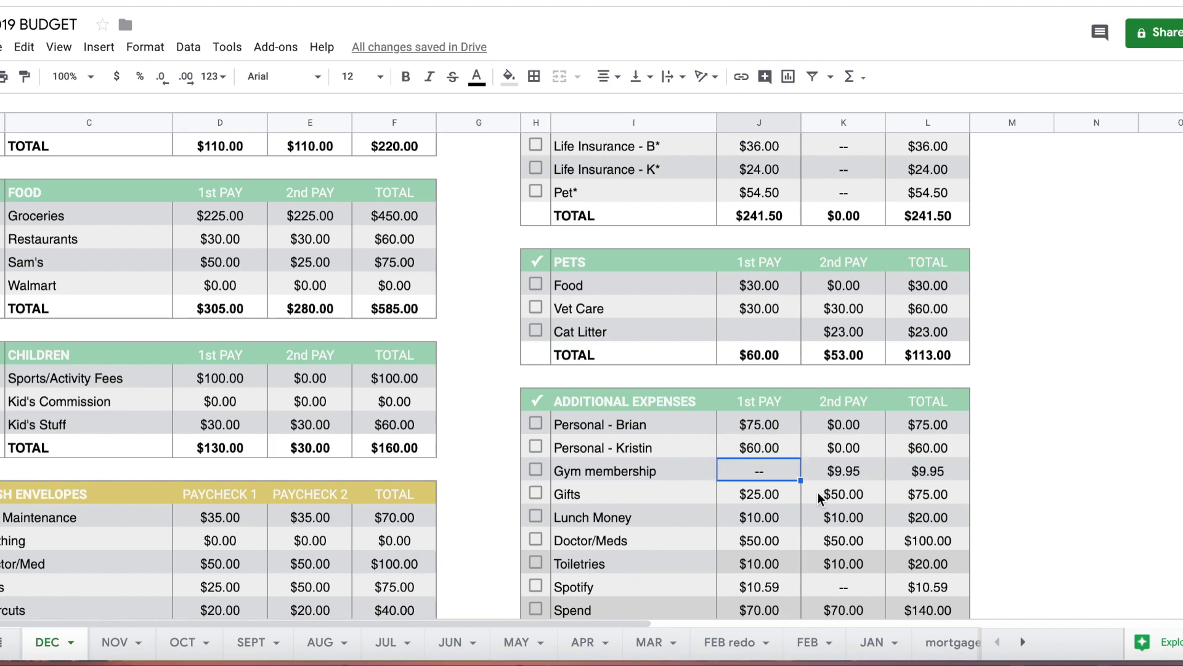
{"action": "left_click", "coordinate": [735, 494]}
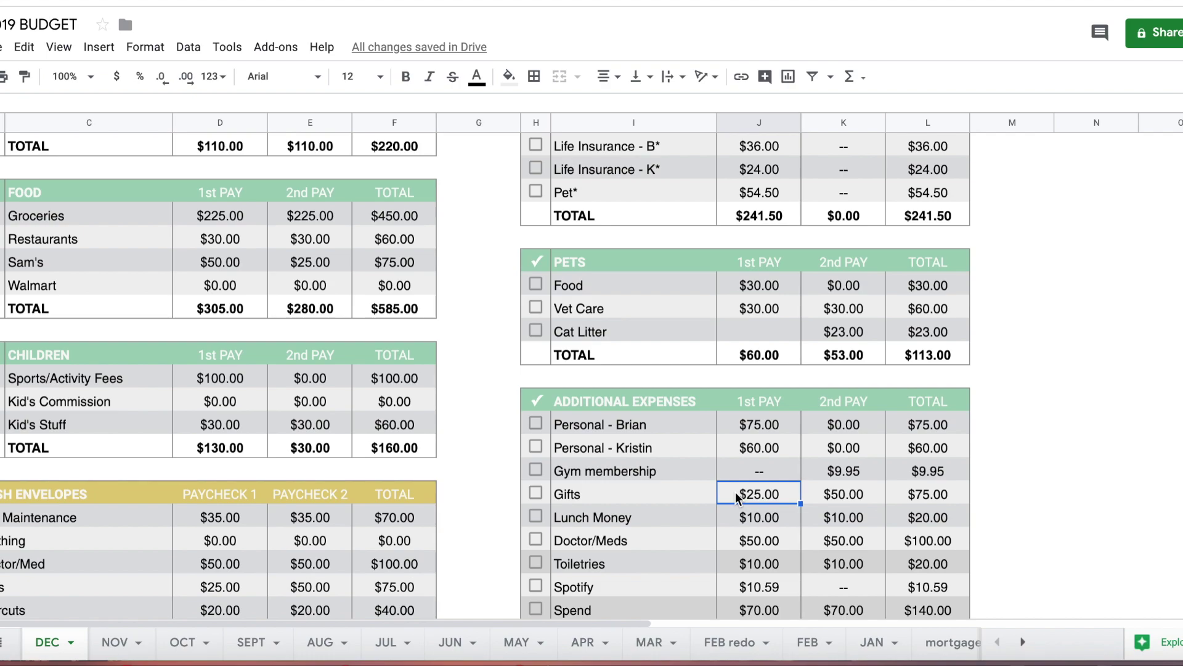
{"action": "type", "text": "75"}
{"action": "key", "text": "Tab"}
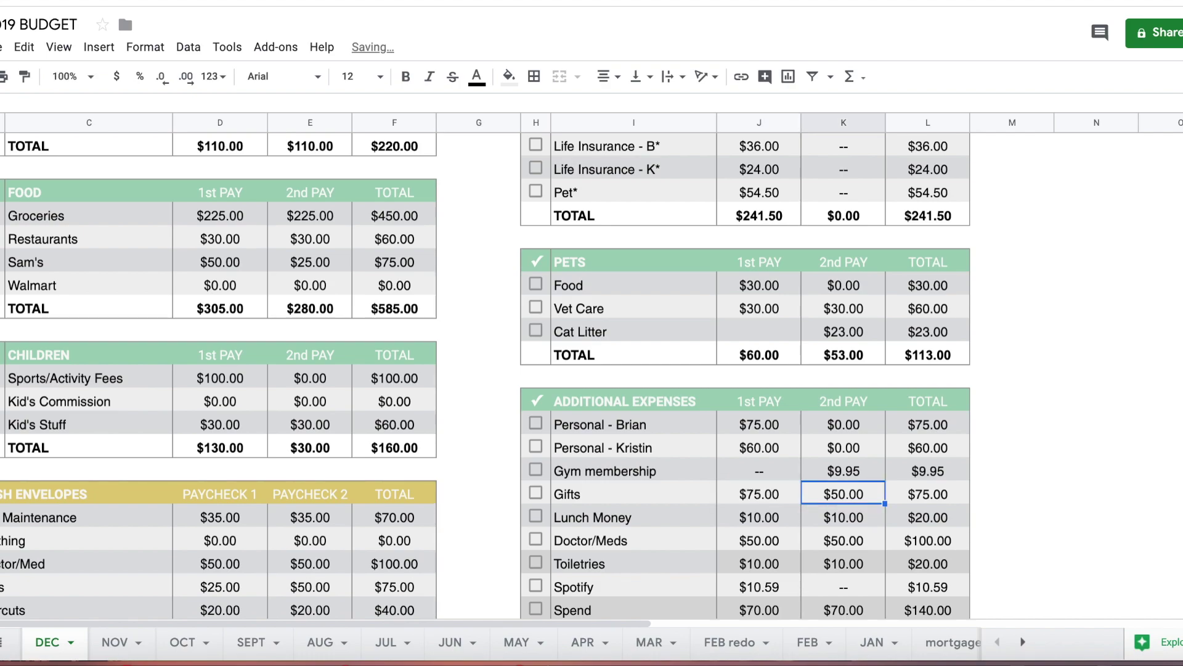
{"action": "type", "text": "75"}
{"action": "key", "text": "Return"}
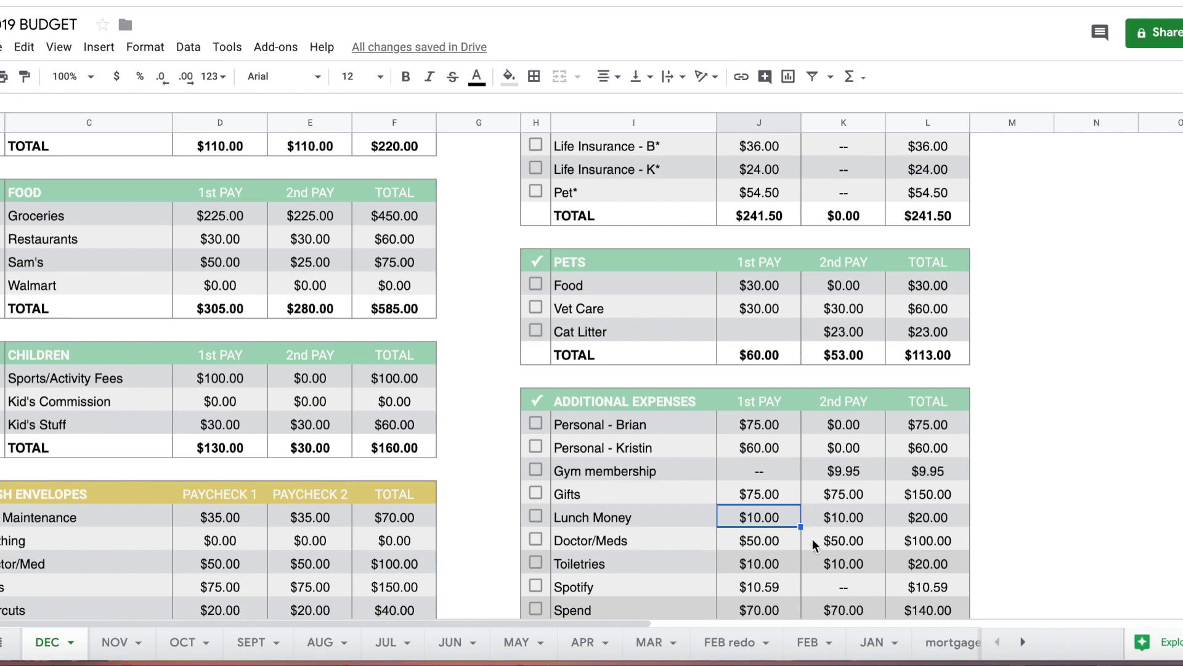
{"action": "left_click", "coordinate": [771, 547]}
{"action": "left_click", "coordinate": [861, 541]}
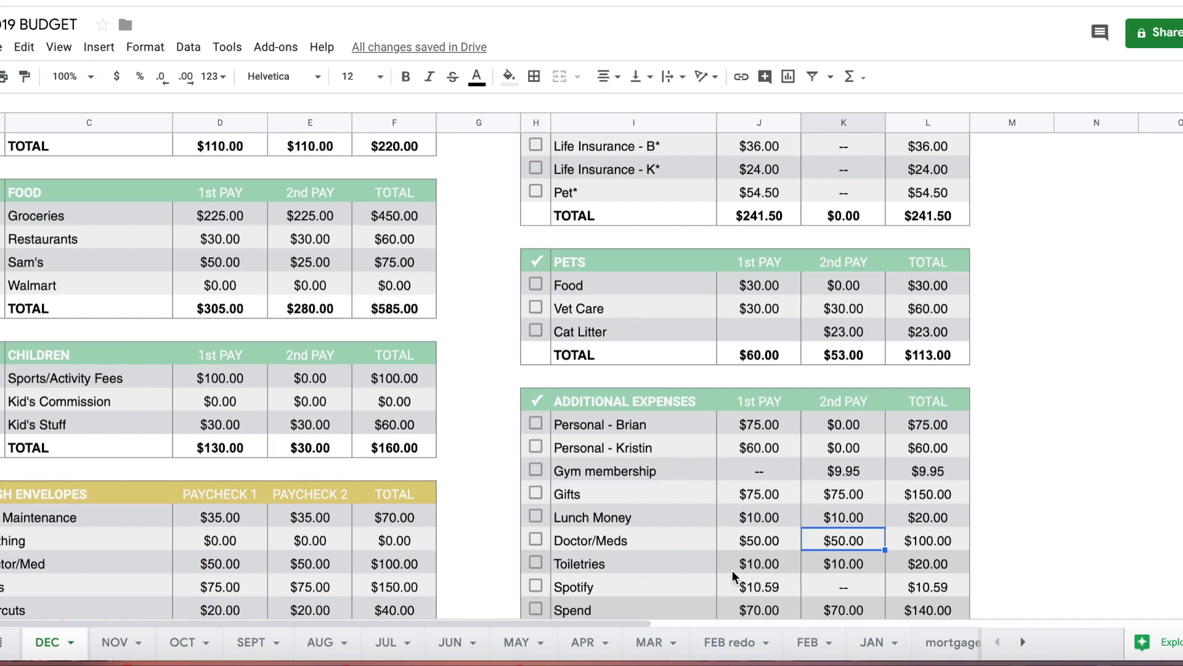
{"action": "left_click", "coordinate": [763, 566]}
{"action": "left_click", "coordinate": [835, 565]}
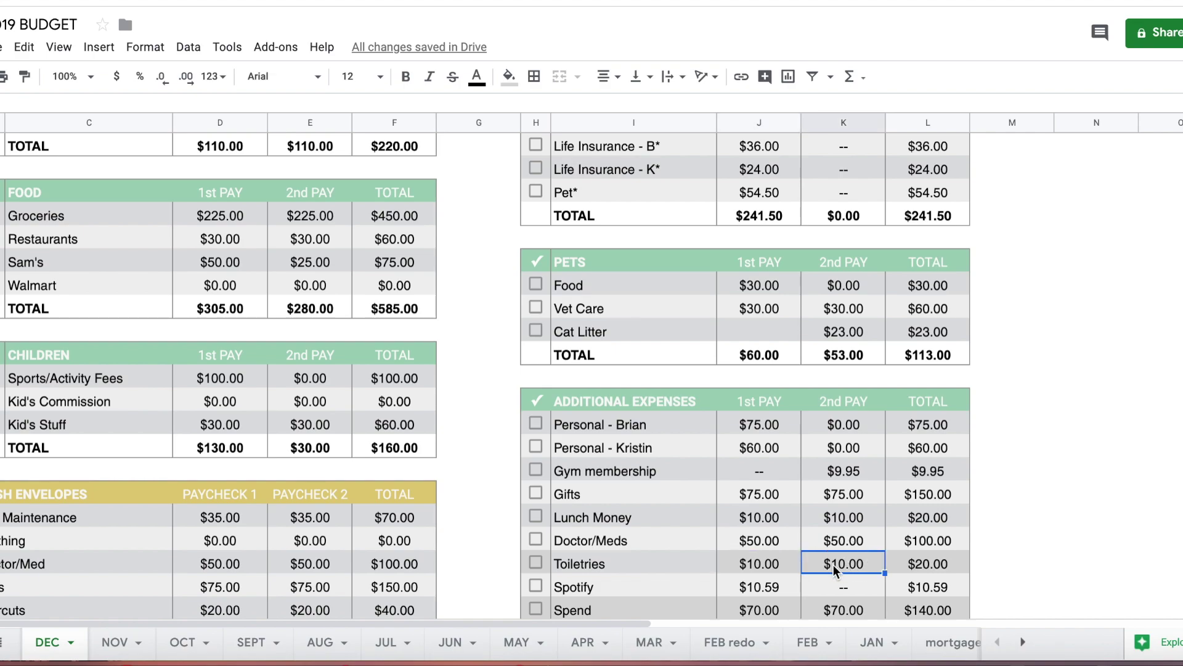
{"action": "scroll", "coordinate": [765, 562], "scroll_direction": "down", "scroll_amount": 3}
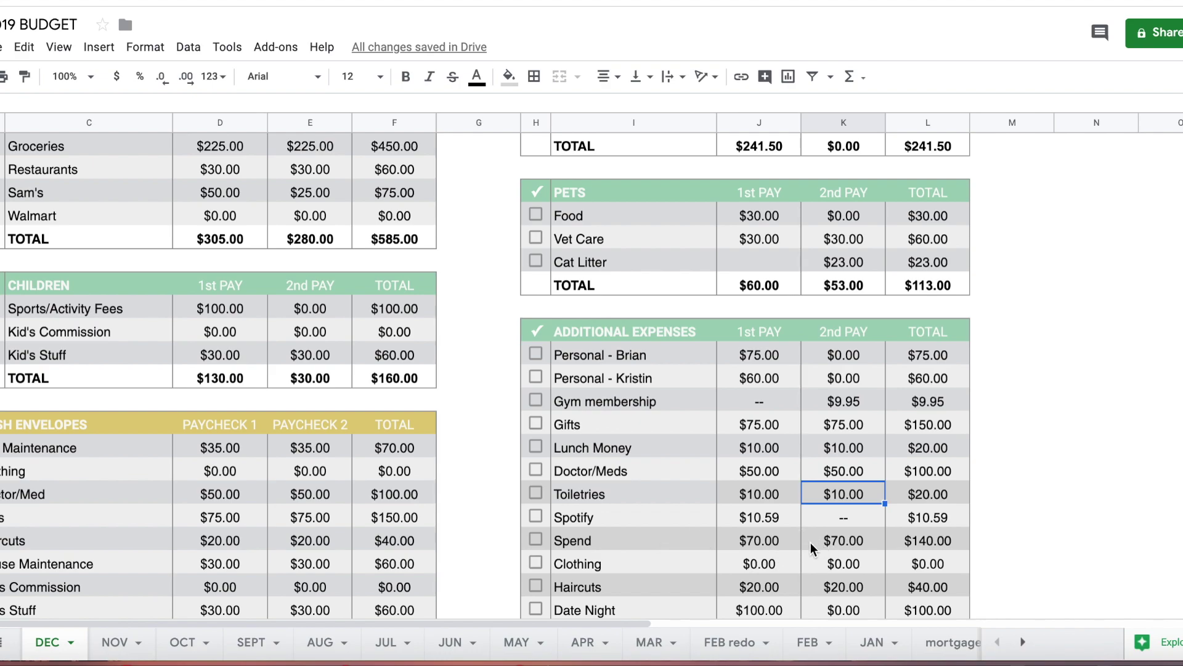
{"action": "scroll", "coordinate": [811, 543], "scroll_direction": "down", "scroll_amount": 2}
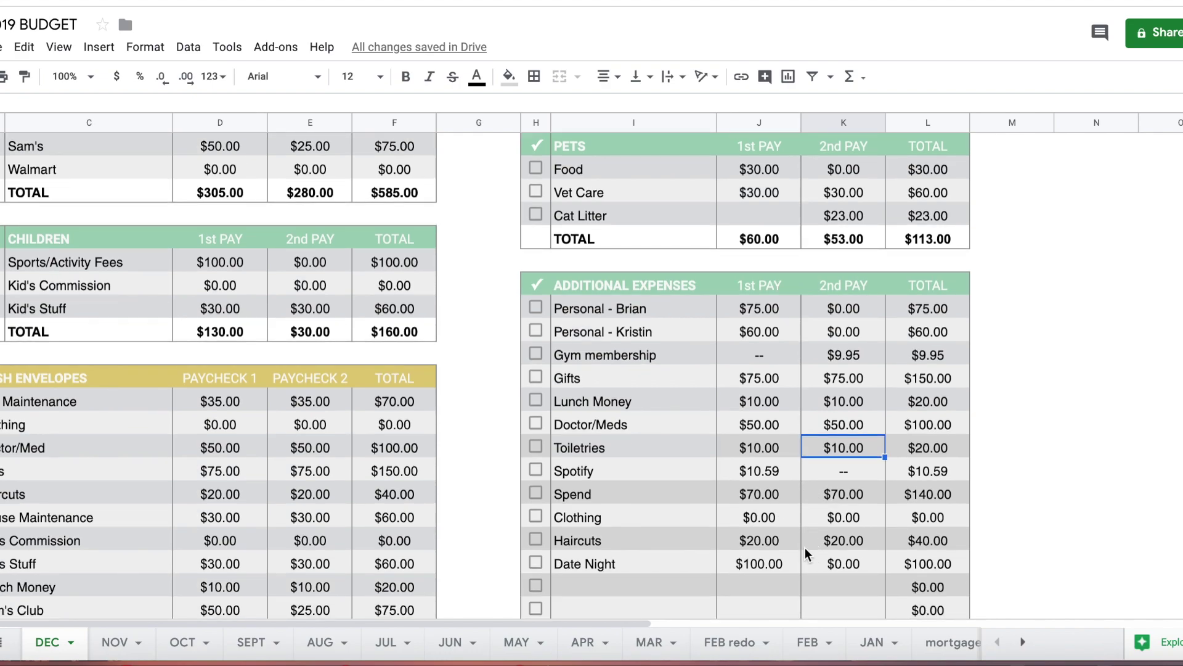
{"action": "scroll", "coordinate": [816, 547], "scroll_direction": "down", "scroll_amount": 1}
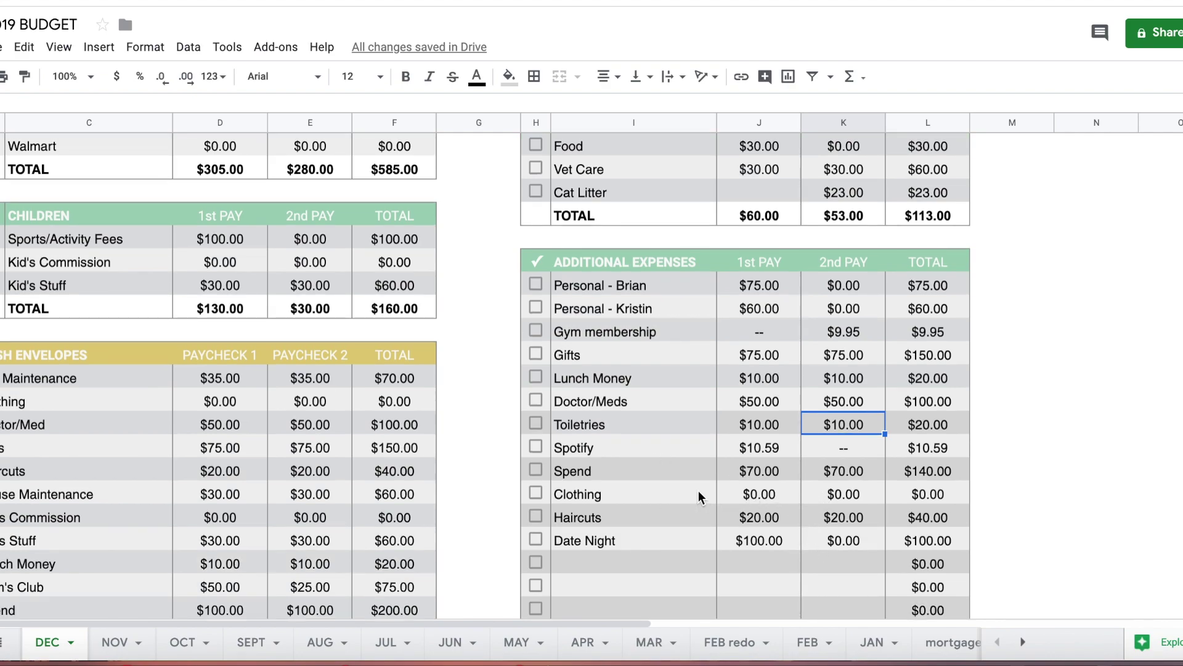
{"action": "left_click", "coordinate": [791, 491]}
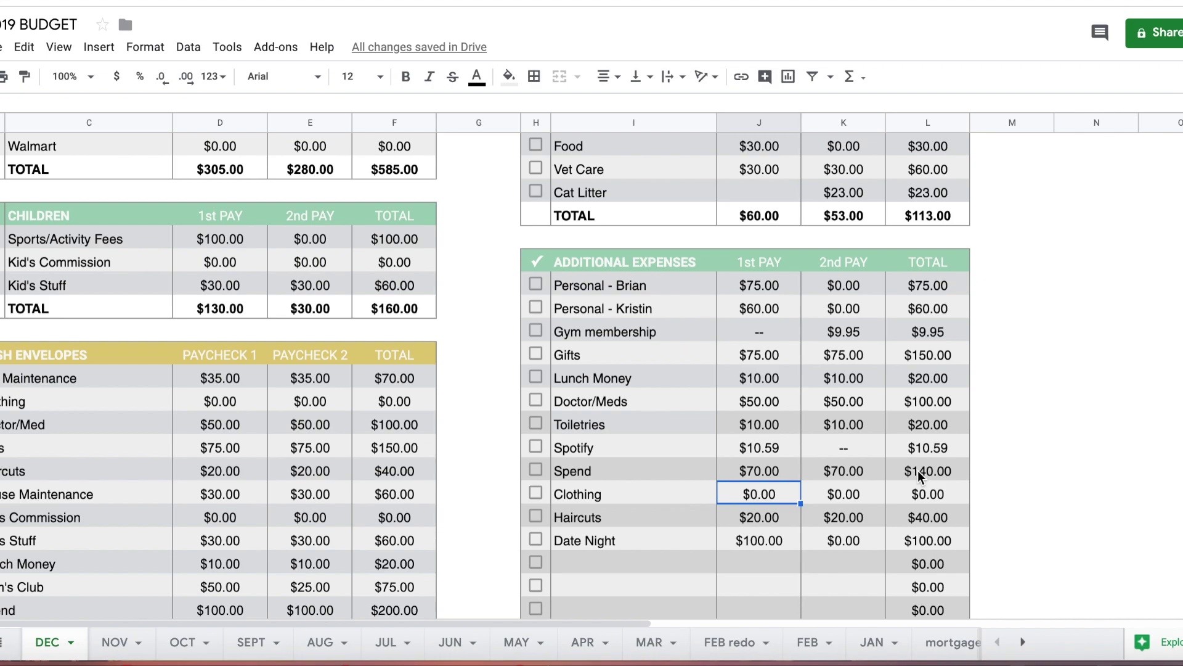
- Budget Clothing at $50 for the 1st PAY and $25 for the 2nd PAY
{"action": "type", "text": "50"}
{"action": "key", "text": "Tab"}
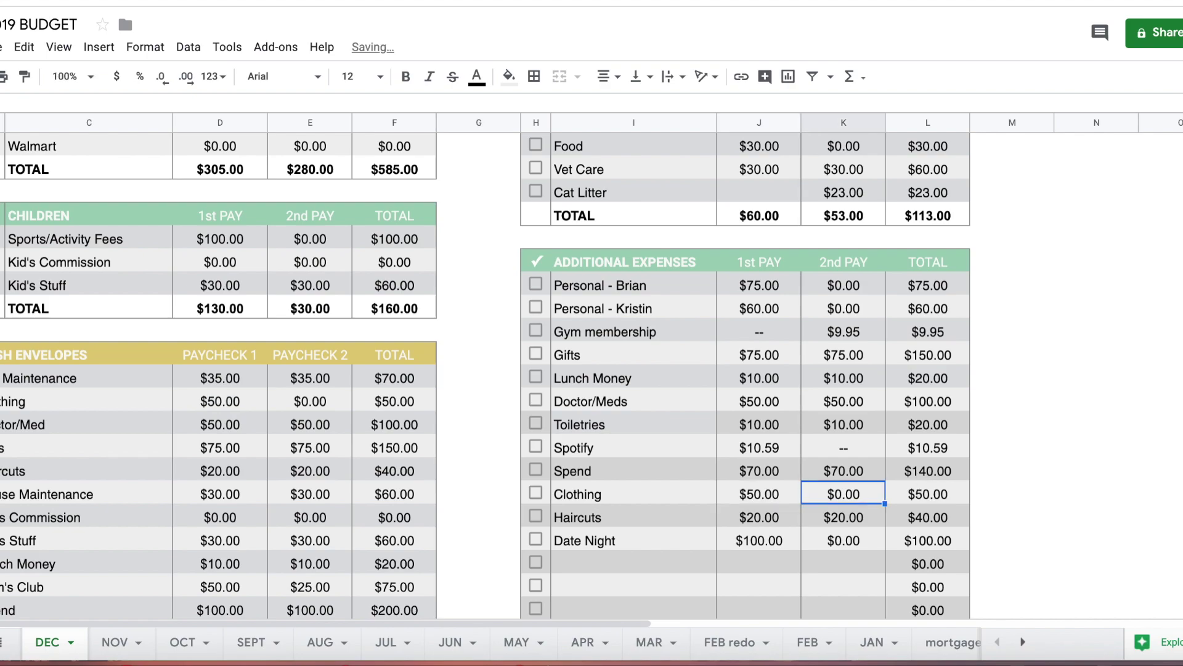
{"action": "type", "text": "25"}
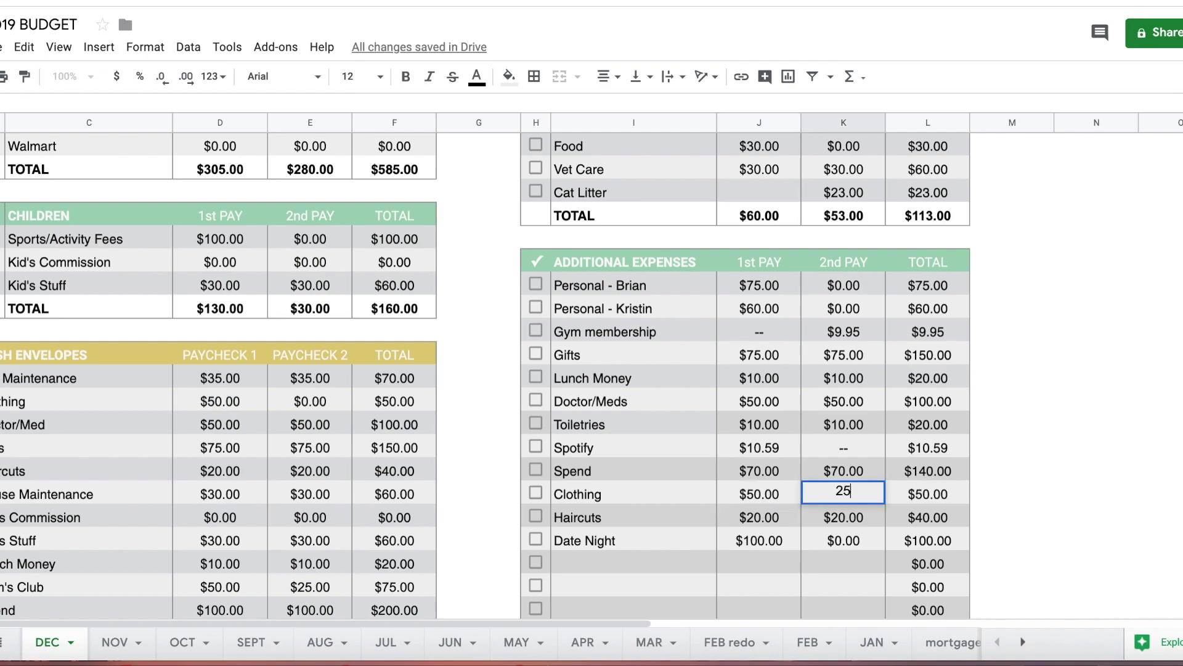
{"action": "key", "text": "Return"}
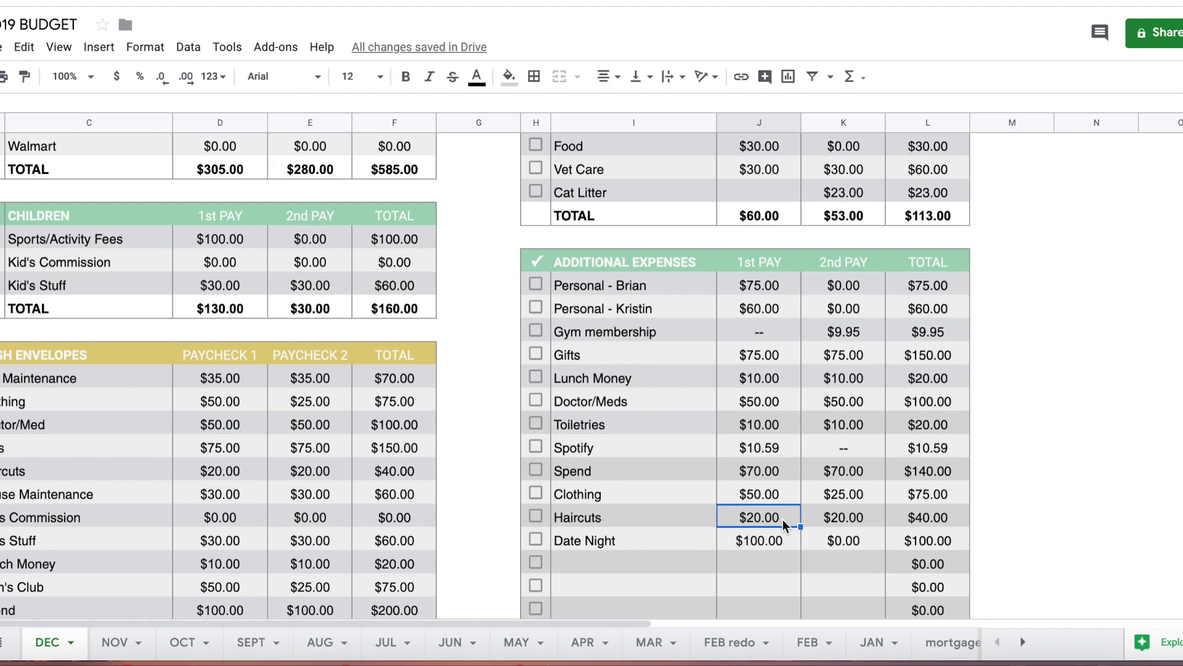
- Enter $30 for Haircuts in both the 1st and 2nd PAY columns
{"action": "type", "text": "30"}
{"action": "left_click", "coordinate": [835, 512]}
{"action": "type", "text": "30"}
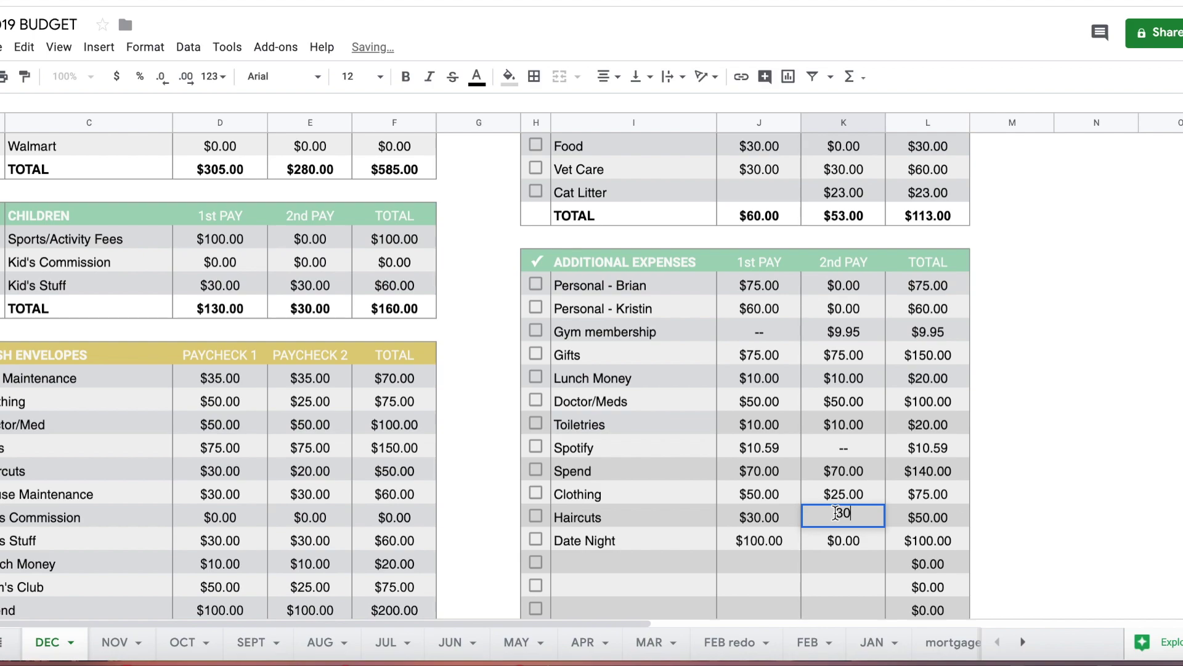
{"action": "left_click", "coordinate": [816, 562]}
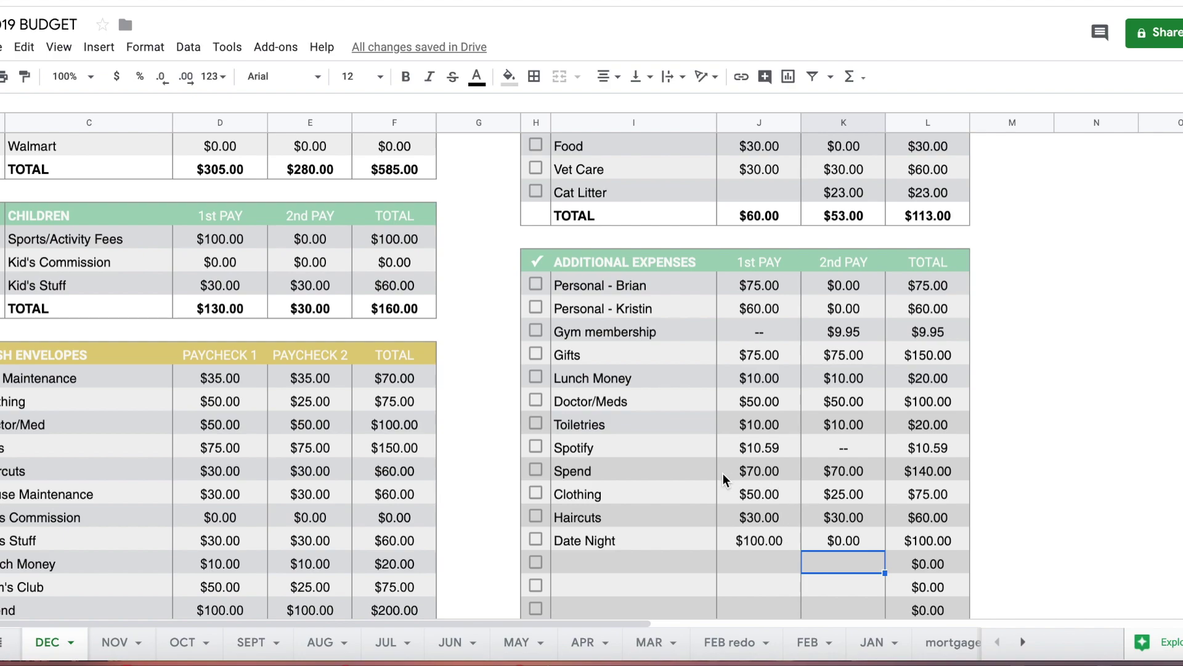
{"action": "scroll", "coordinate": [720, 473], "scroll_direction": "up", "scroll_amount": 1}
{"action": "scroll", "coordinate": [720, 472], "scroll_direction": "down", "scroll_amount": 3}
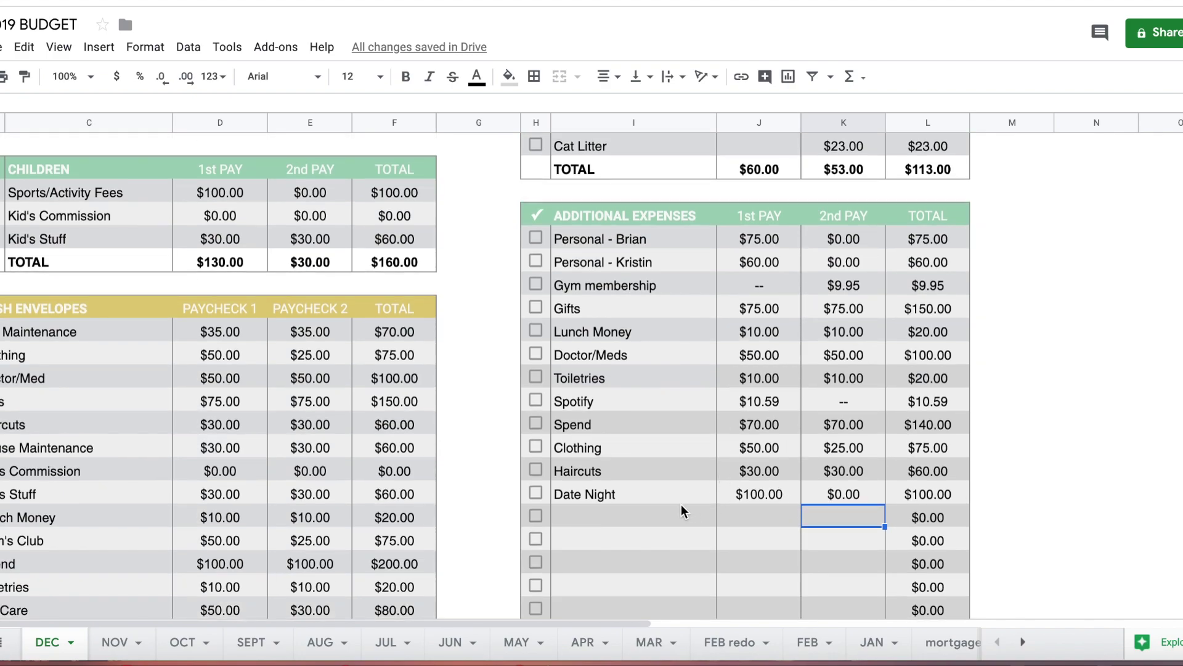
{"action": "scroll", "coordinate": [688, 505], "scroll_direction": "down", "scroll_amount": 2}
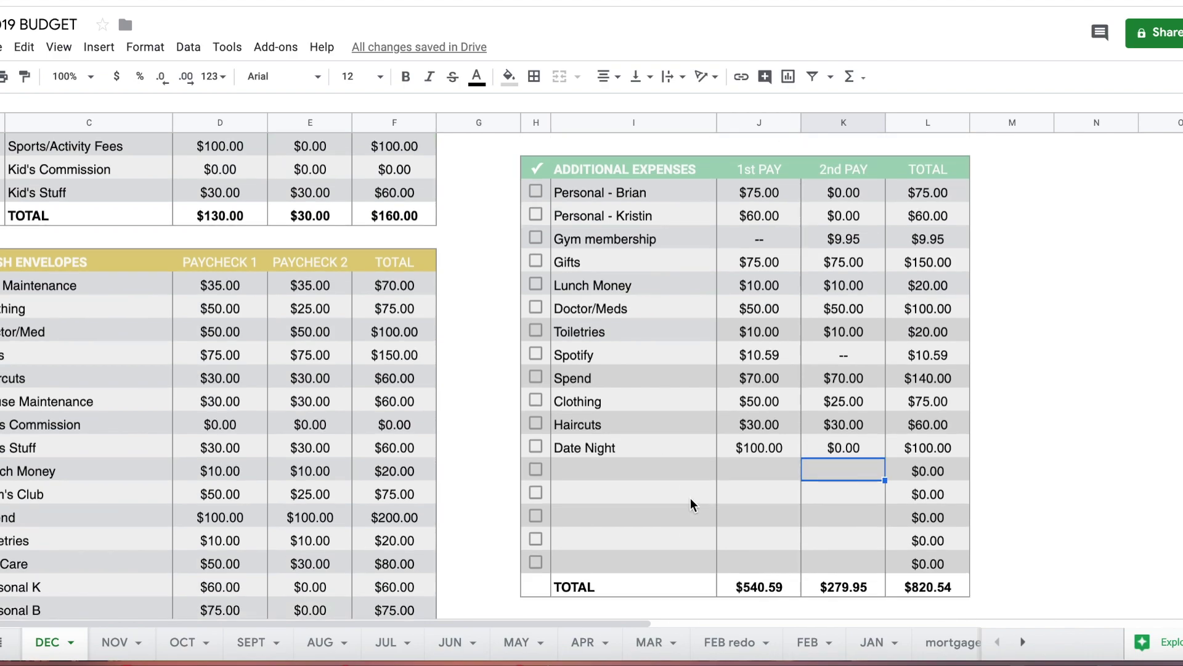
{"action": "scroll", "coordinate": [691, 504], "scroll_direction": "down", "scroll_amount": 5}
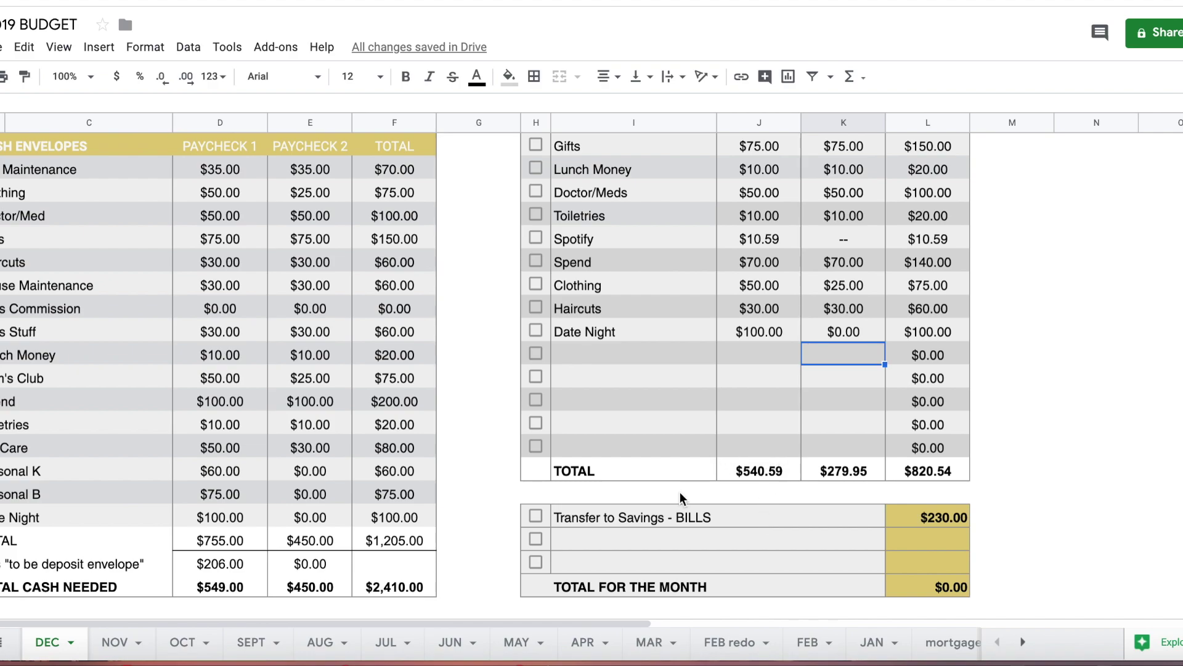
{"action": "scroll", "coordinate": [694, 496], "scroll_direction": "up", "scroll_amount": 1}
{"action": "scroll", "coordinate": [694, 496], "scroll_direction": "down", "scroll_amount": 4}
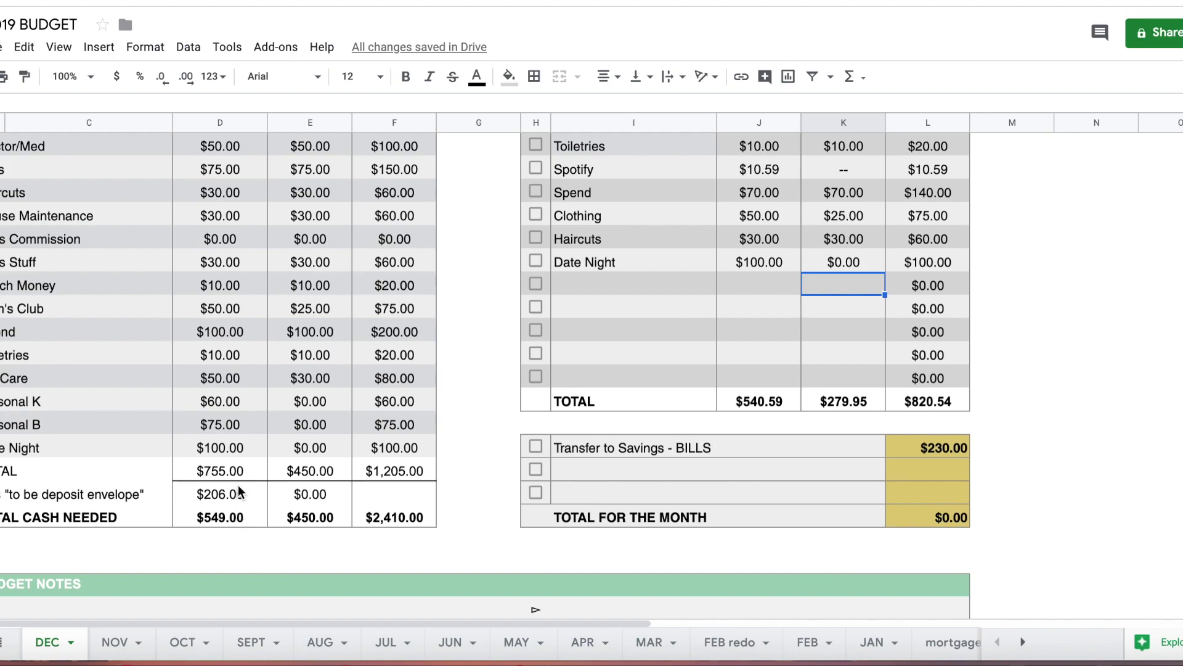
- Zero the Paycheck 1 to-be-deposit envelope and check the total cash needed formula
{"action": "left_click", "coordinate": [220, 493]}
{"action": "type", "text": "0"}
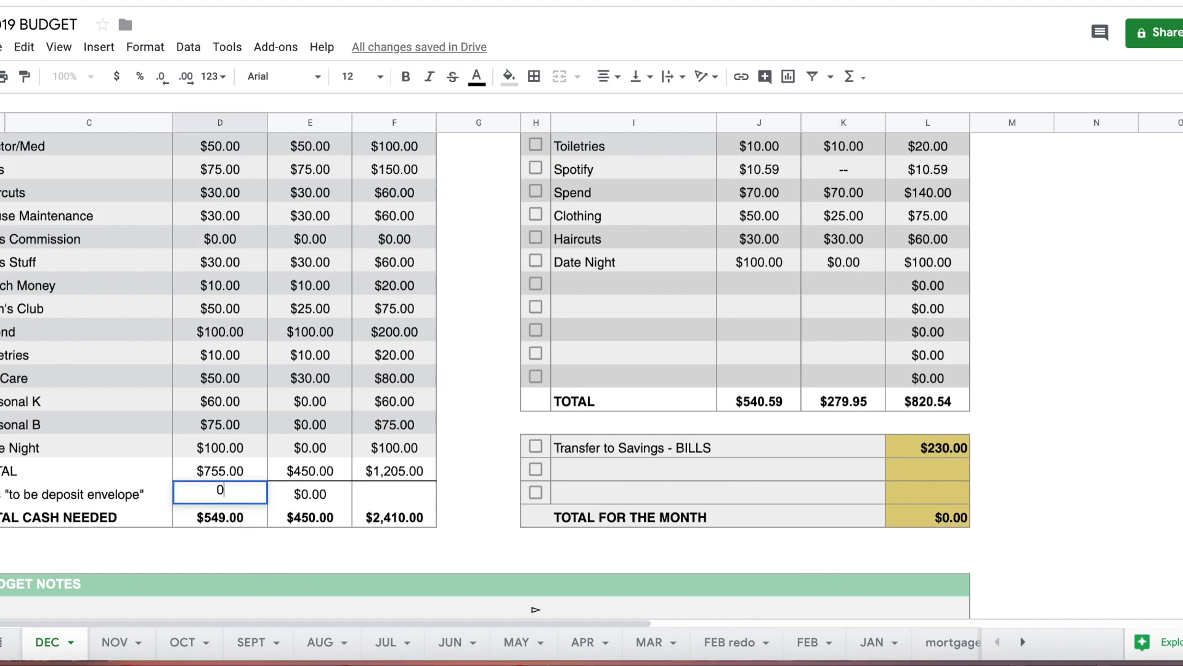
{"action": "key", "text": "Return"}
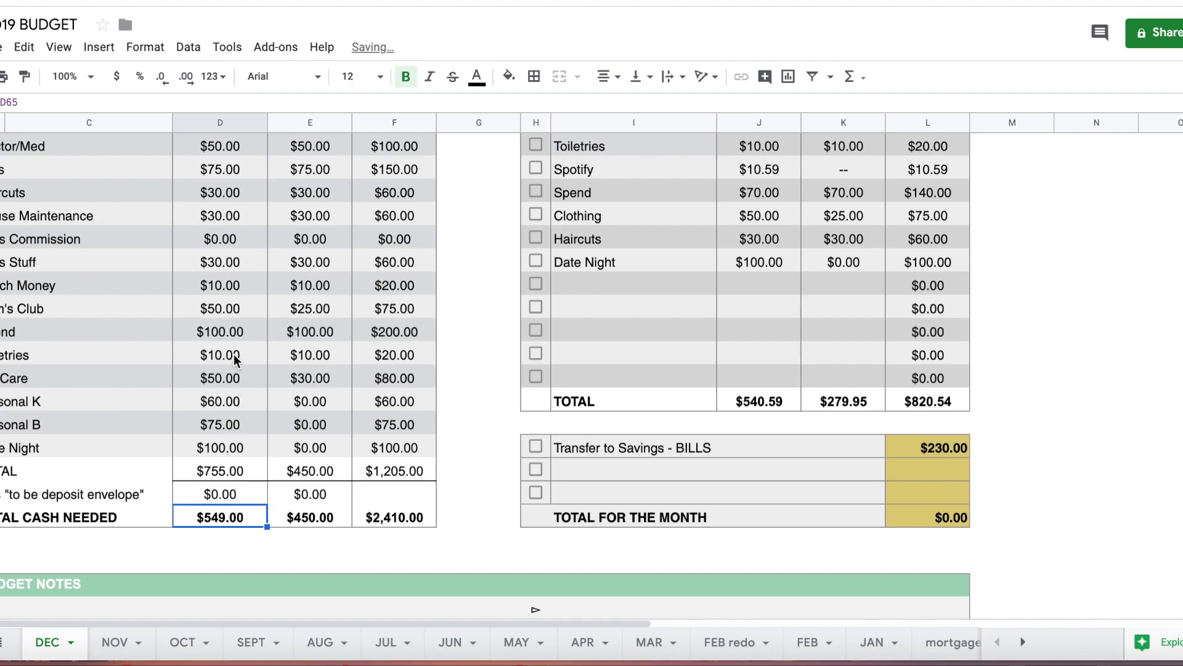
{"action": "key", "text": "Return"}
{"action": "scroll", "coordinate": [315, 493], "scroll_direction": "up", "scroll_amount": 1}
{"action": "key", "text": "Return"}
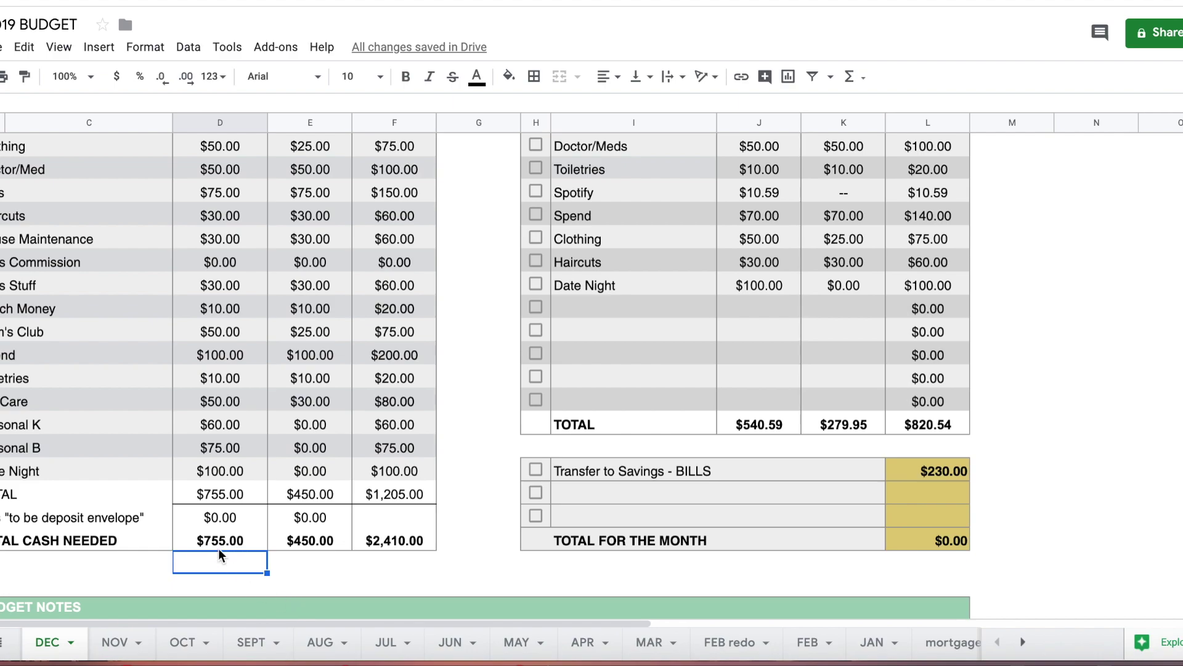
{"action": "scroll", "coordinate": [230, 547], "scroll_direction": "up", "scroll_amount": 1}
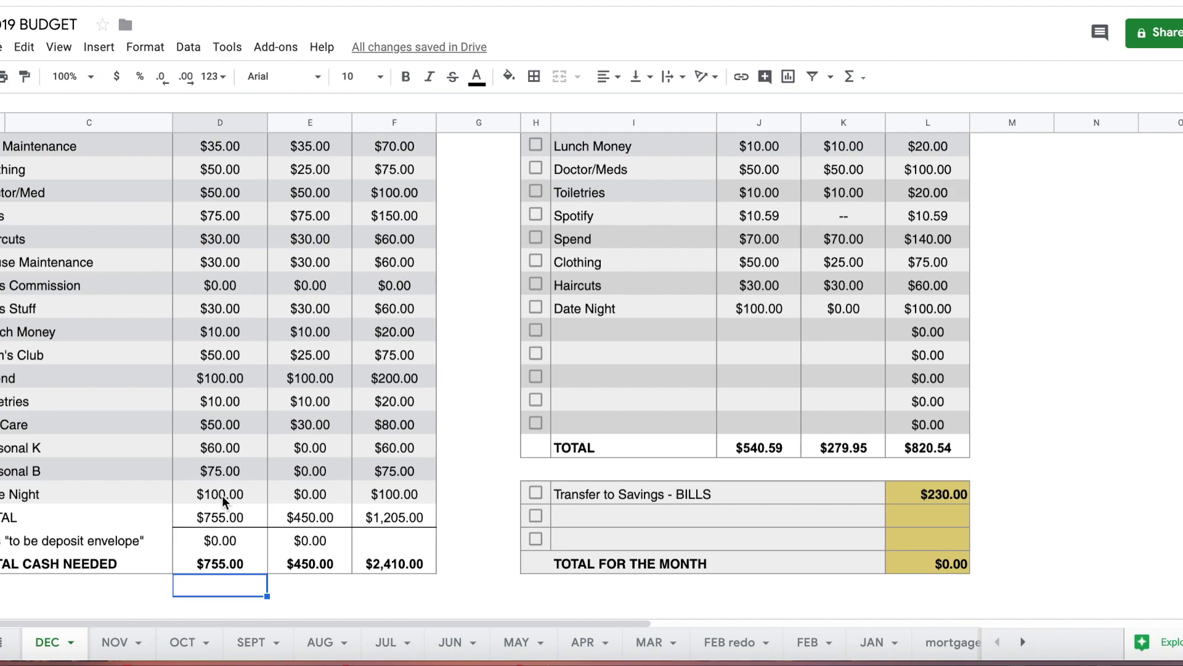
{"action": "scroll", "coordinate": [227, 491], "scroll_direction": "up", "scroll_amount": 1}
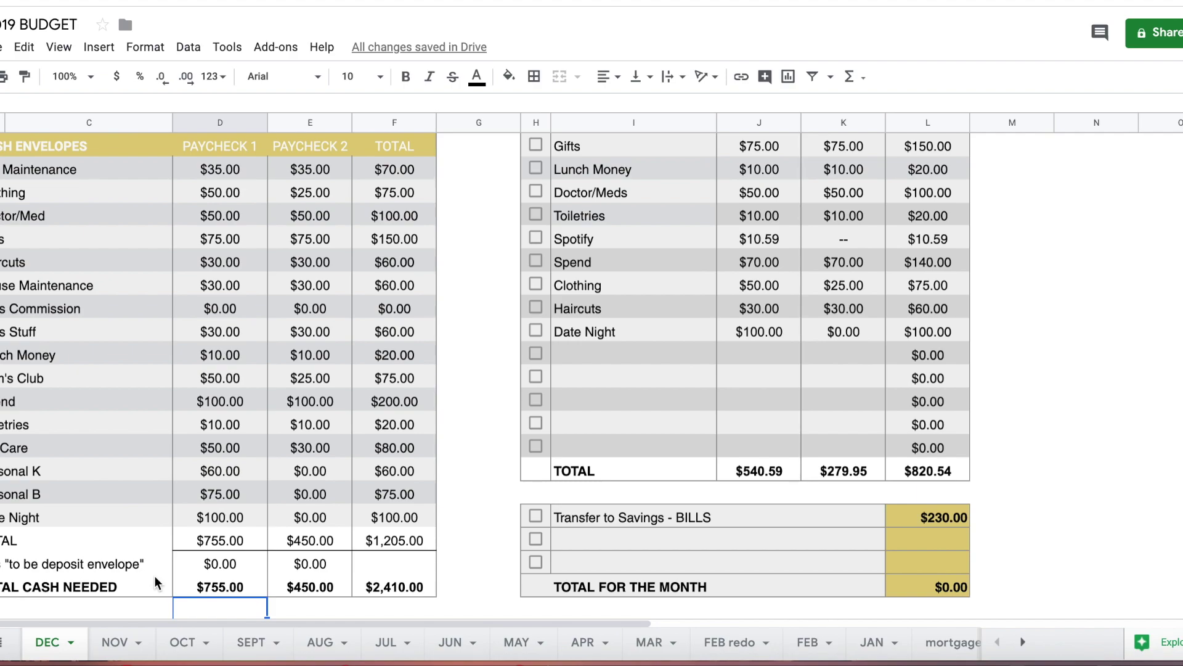
- Enter $200.00 as the Paycheck 1 to-be-deposit envelope amount
{"action": "left_click", "coordinate": [227, 567]}
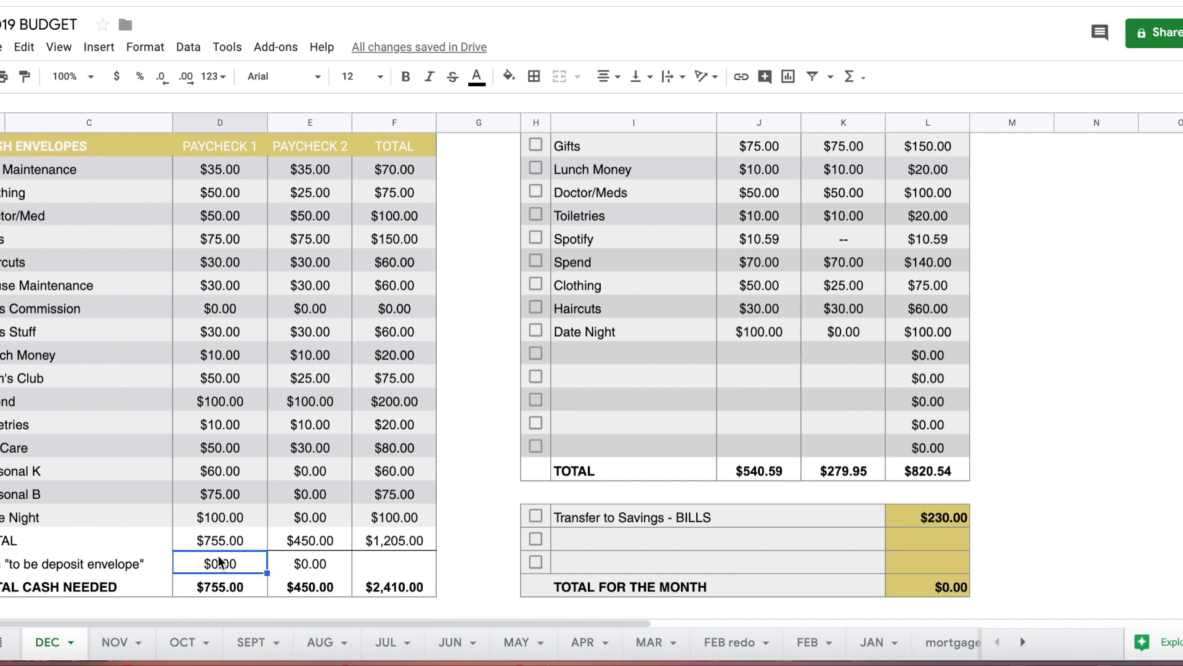
{"action": "type", "text": "200"}
{"action": "key", "text": "Return"}
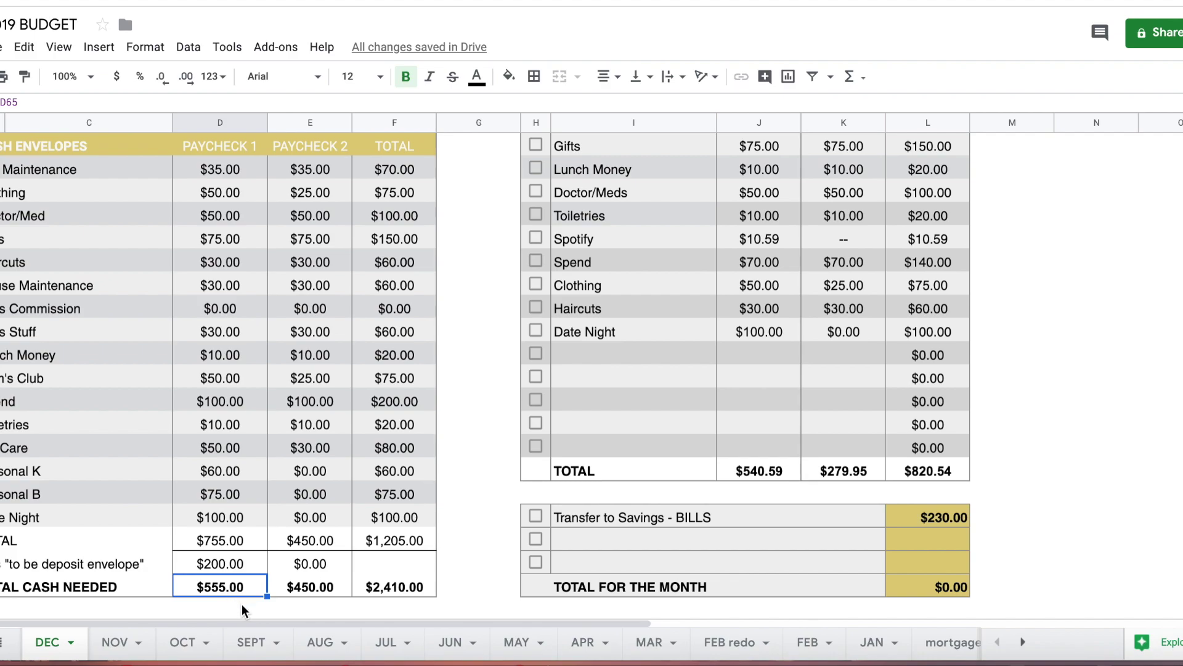
{"action": "left_click", "coordinate": [218, 605]}
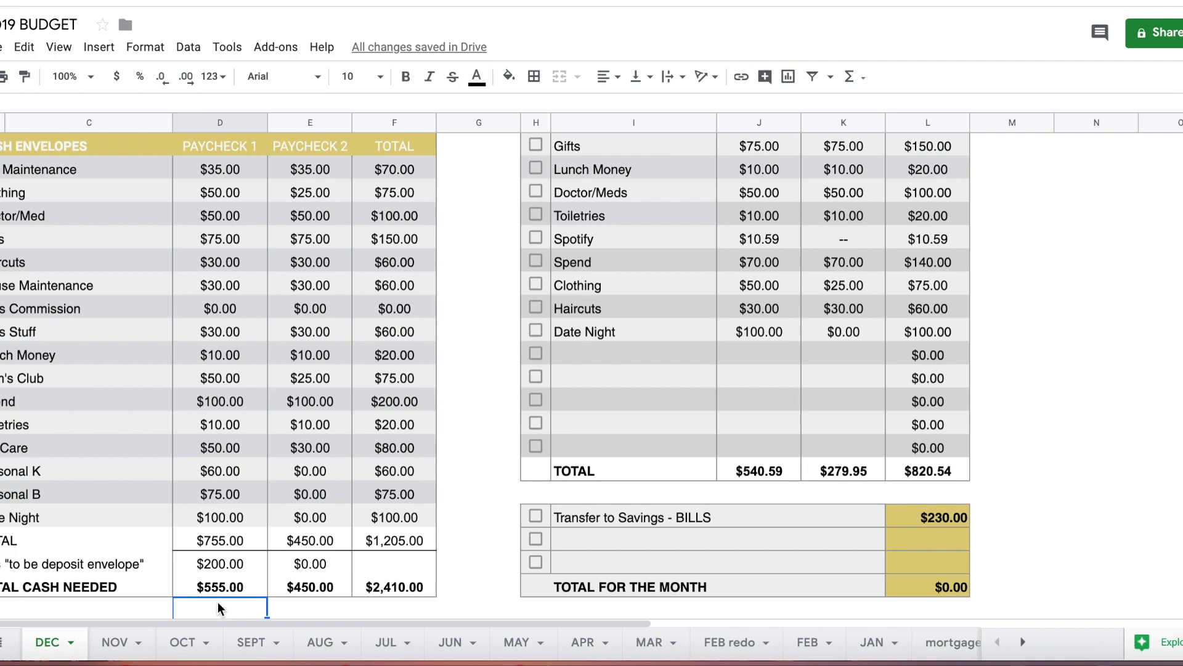
{"action": "scroll", "coordinate": [210, 448], "scroll_direction": "down", "scroll_amount": 1}
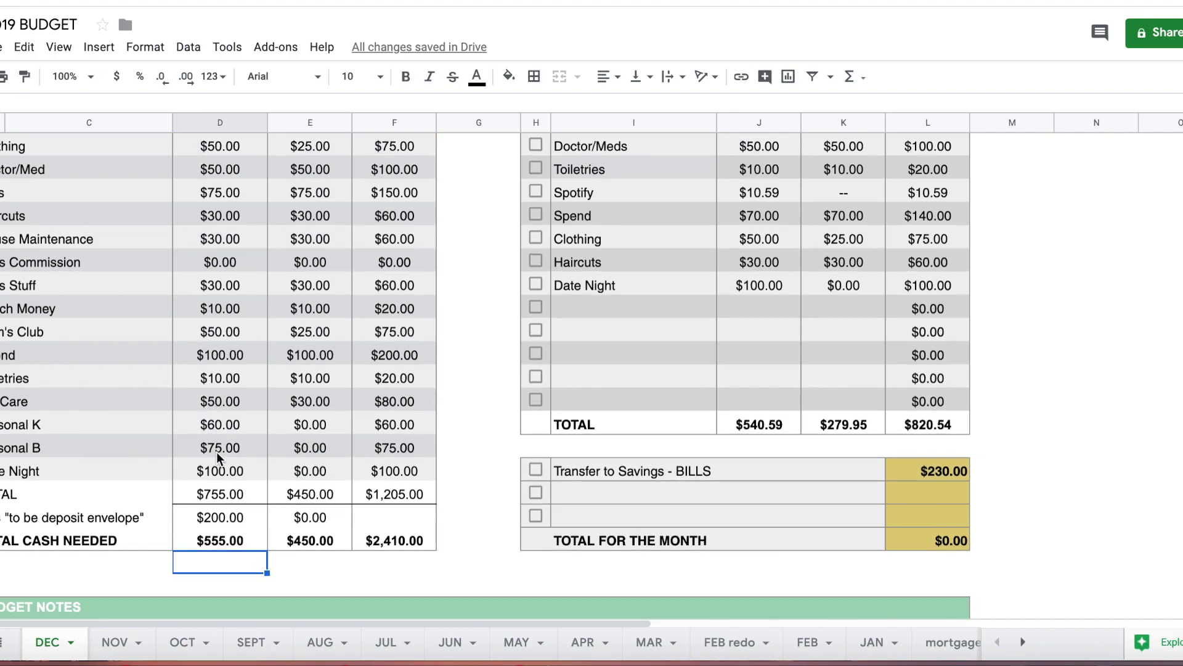
{"action": "scroll", "coordinate": [222, 456], "scroll_direction": "down", "scroll_amount": 5}
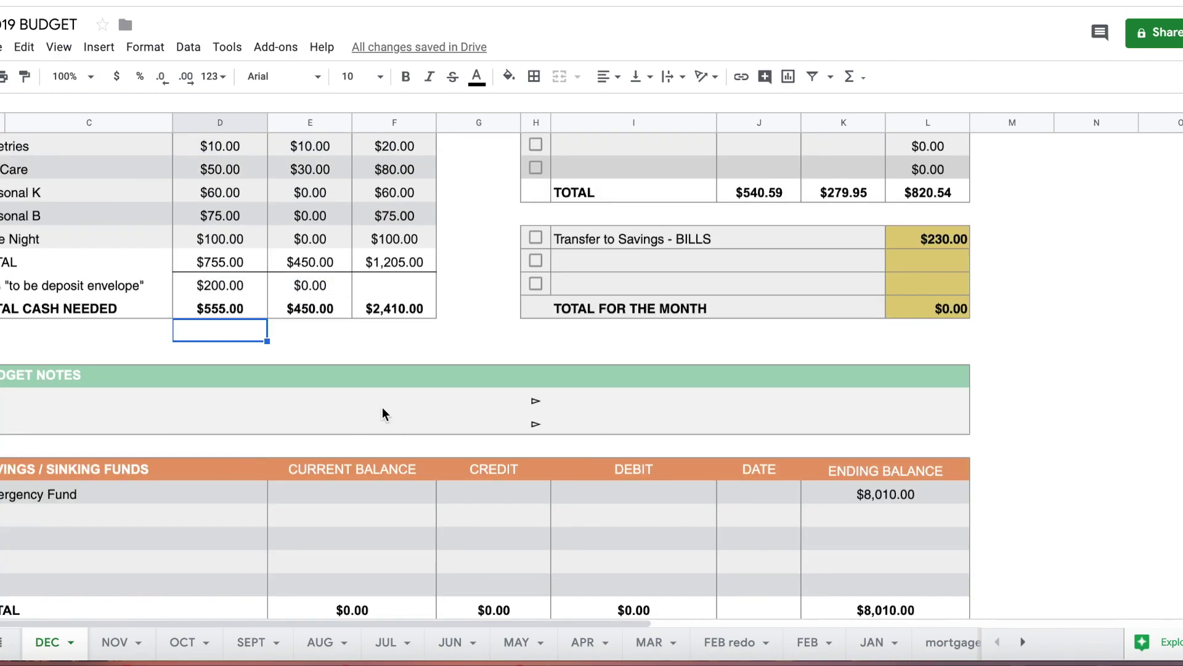
{"action": "left_click", "coordinate": [500, 427]}
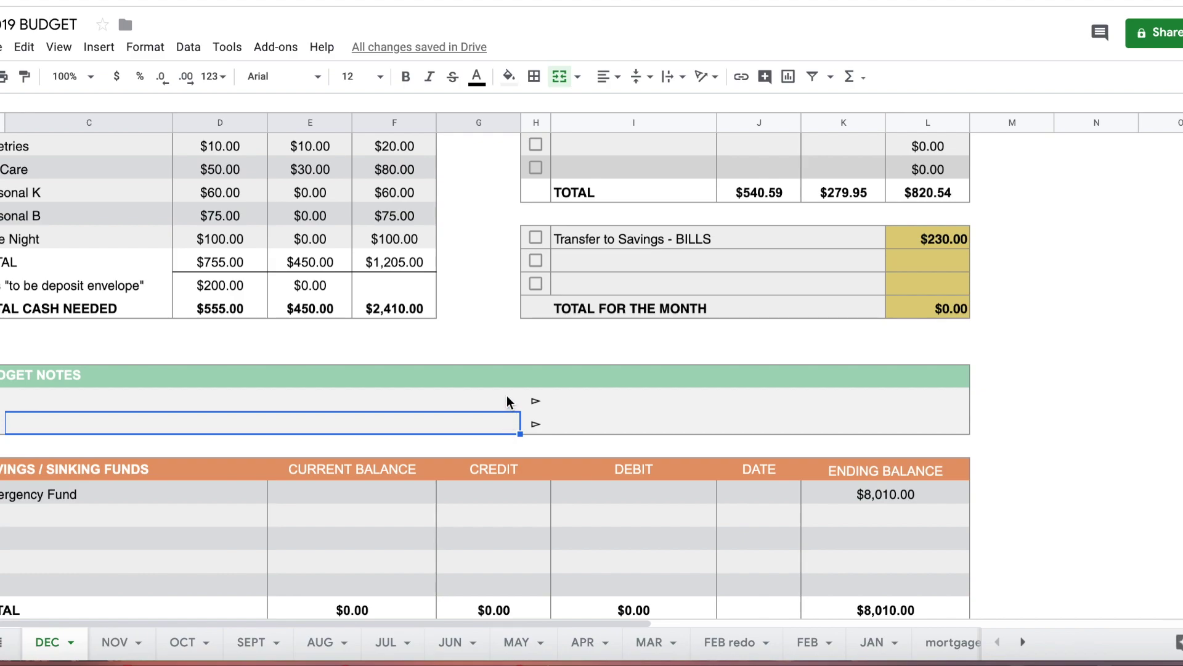
{"action": "left_click", "coordinate": [507, 398]}
{"action": "scroll", "coordinate": [339, 401], "scroll_direction": "down", "scroll_amount": 2}
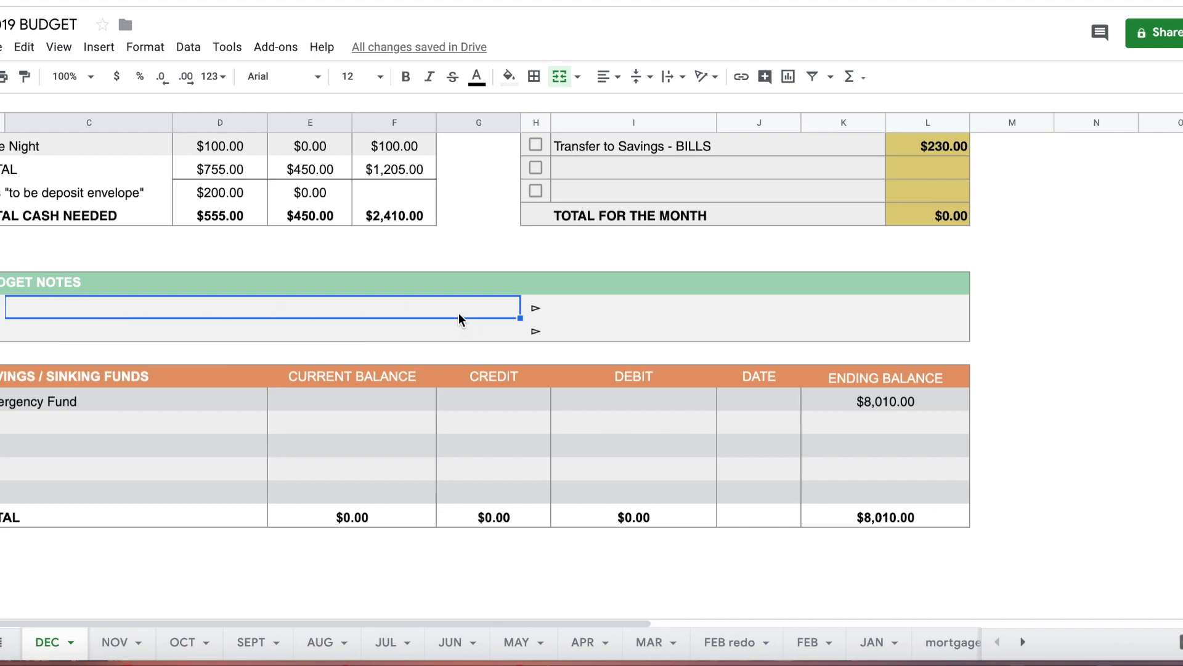
{"action": "left_click", "coordinate": [329, 402]}
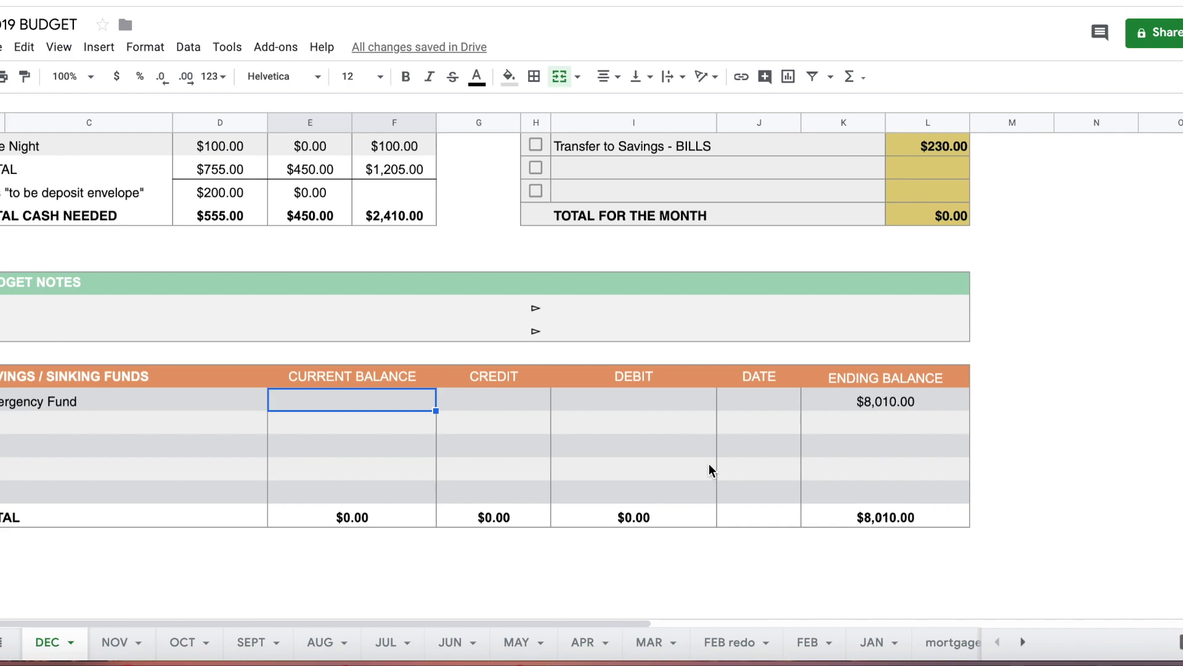
{"action": "left_click", "coordinate": [919, 404]}
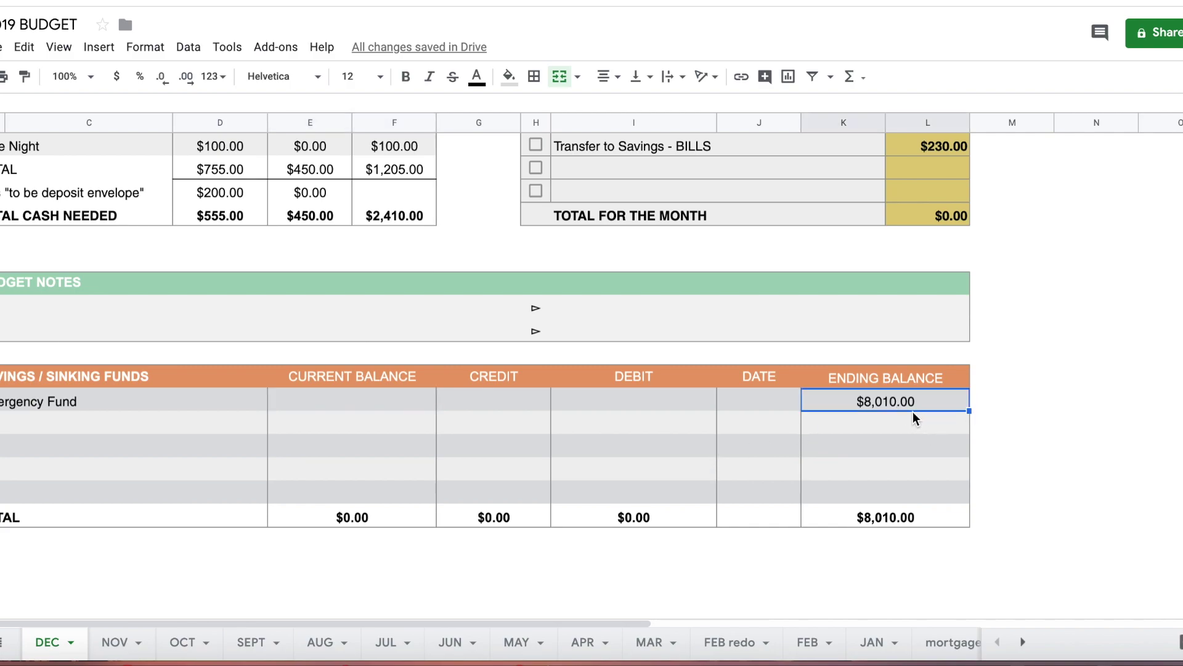
{"action": "scroll", "coordinate": [433, 387], "scroll_direction": "up", "scroll_amount": 10}
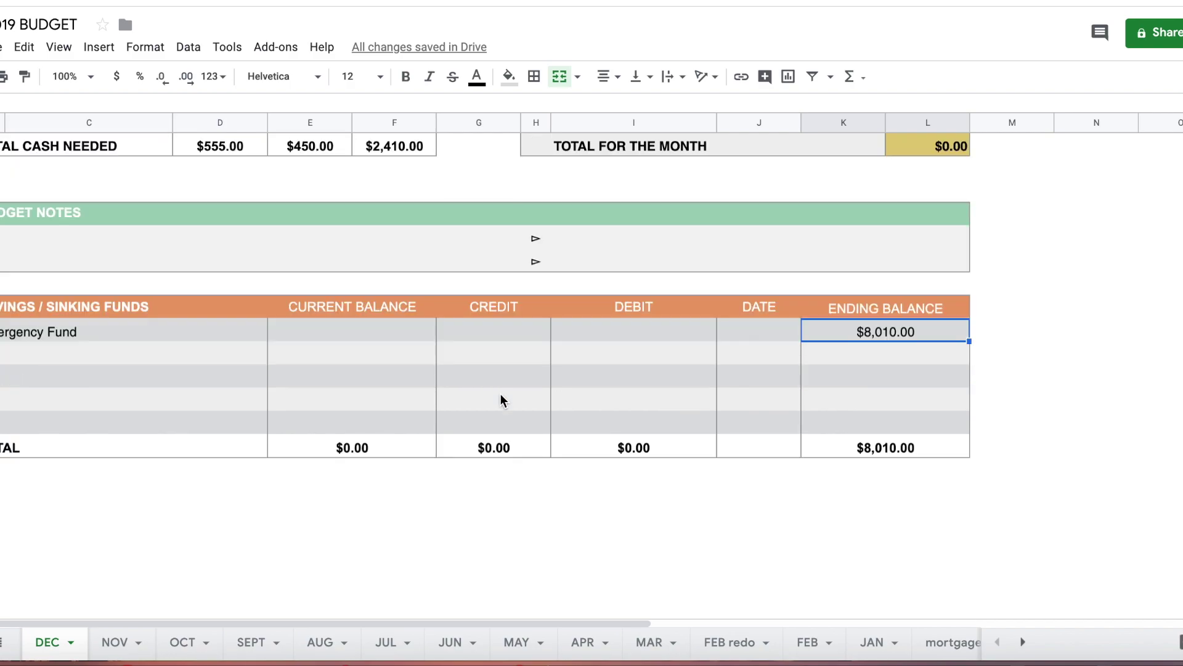
{"action": "scroll", "coordinate": [511, 401], "scroll_direction": "up", "scroll_amount": 8}
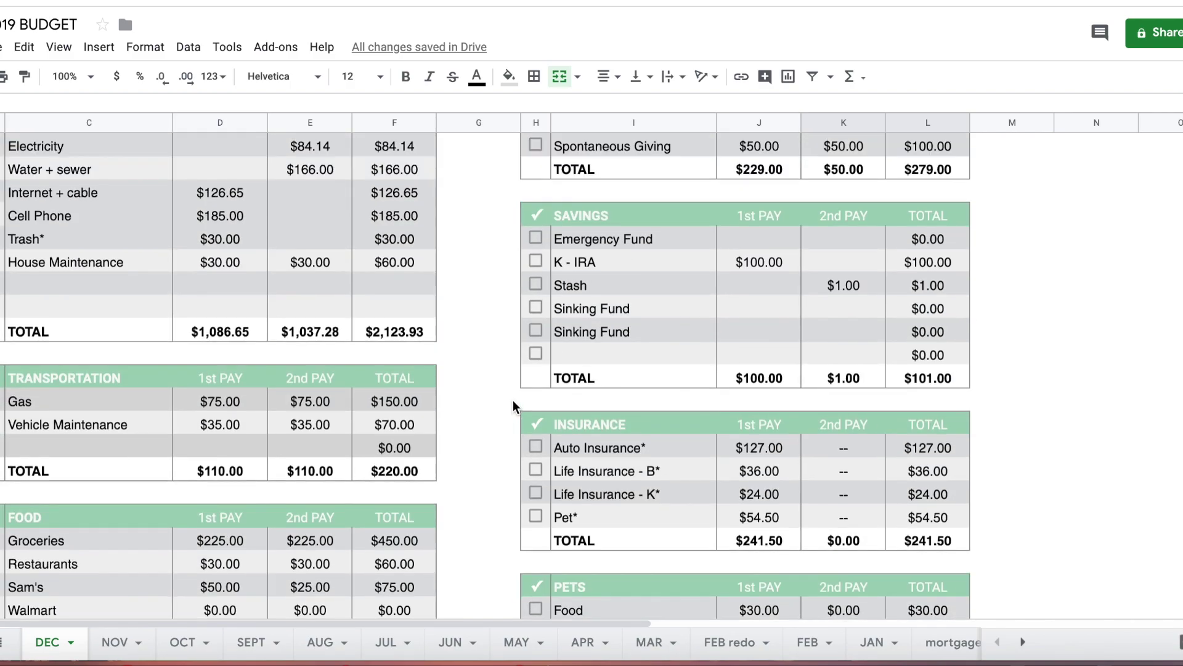